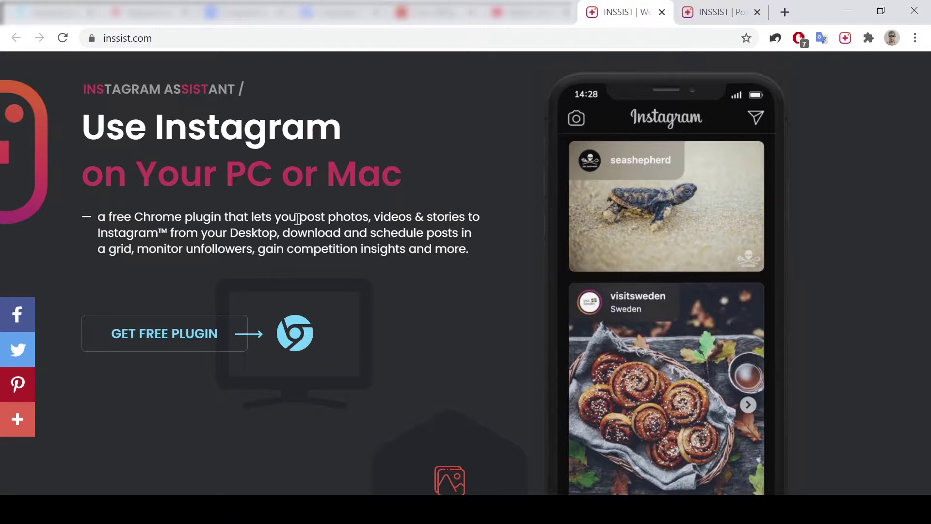
# - Scroll the inssist.com feature hexagons down to Multiaccount Support, Dark Mode and 'Inssist in numbers'
pyautogui.scroll(-5, 352, 242)
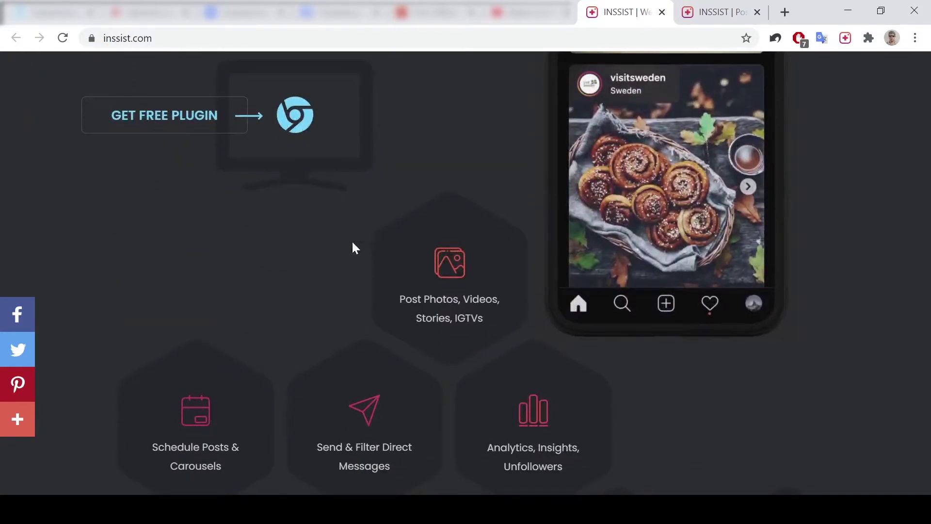
pyautogui.scroll(-2, 391, 249)
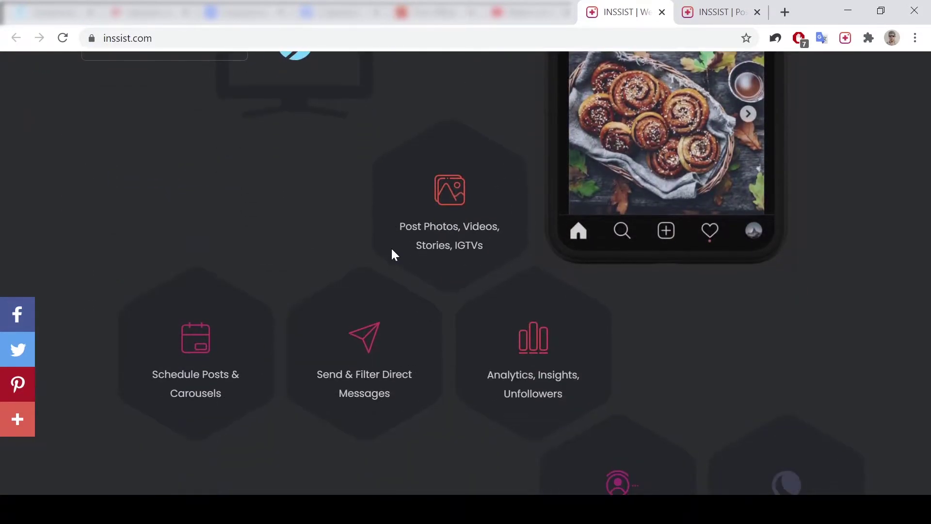
pyautogui.scroll(2, 390, 264)
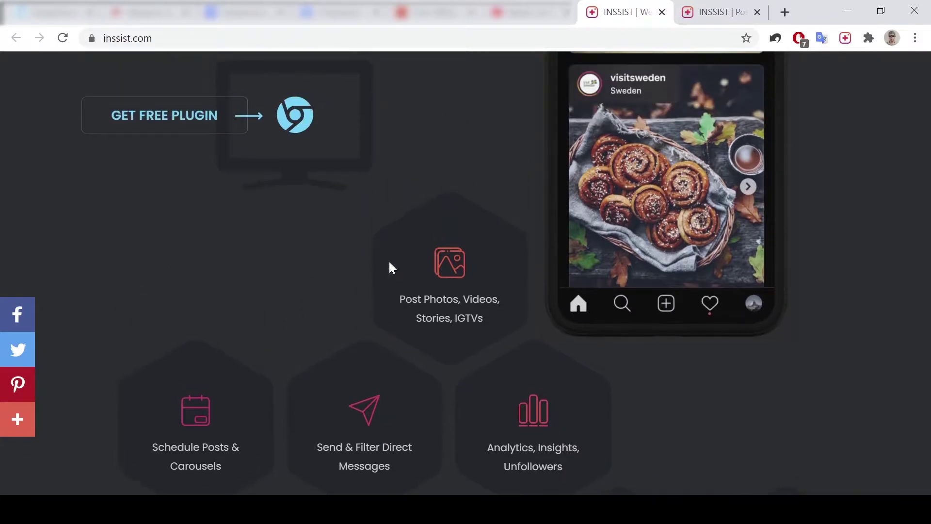
pyautogui.scroll(-2, 389, 262)
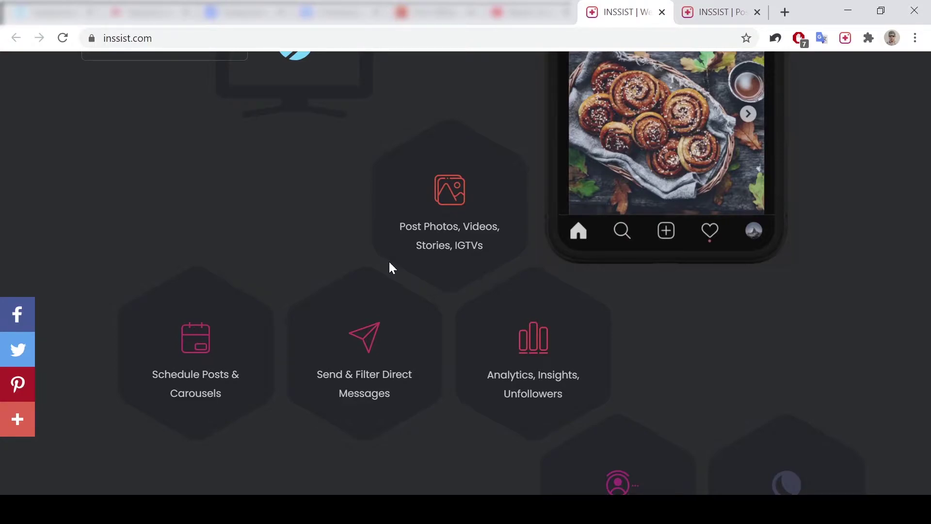
pyautogui.scroll(4, 389, 263)
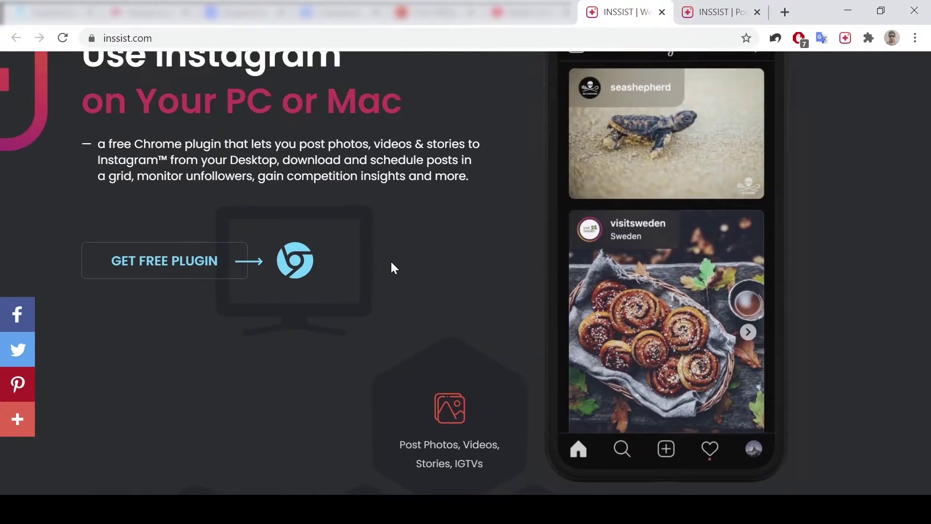
pyautogui.scroll(-3, 392, 264)
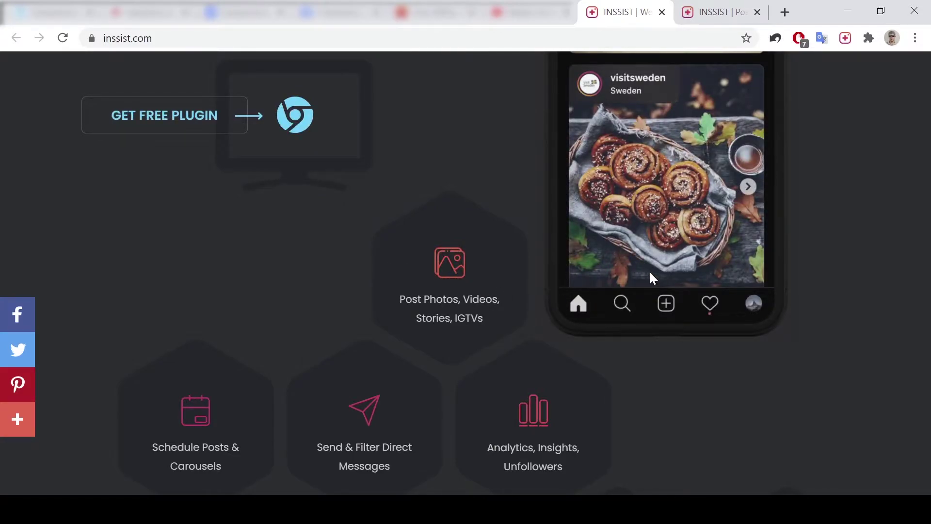
pyautogui.scroll(-2, 524, 258)
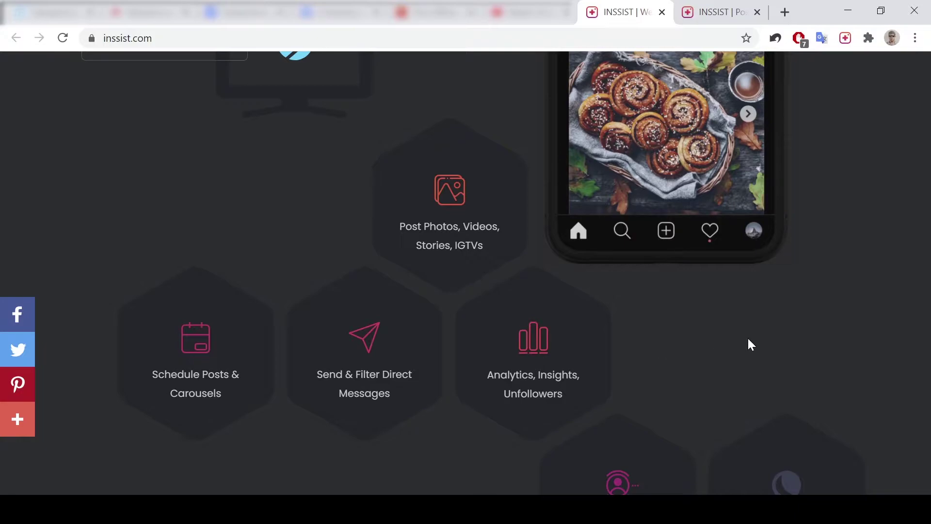
pyautogui.scroll(-3, 748, 343)
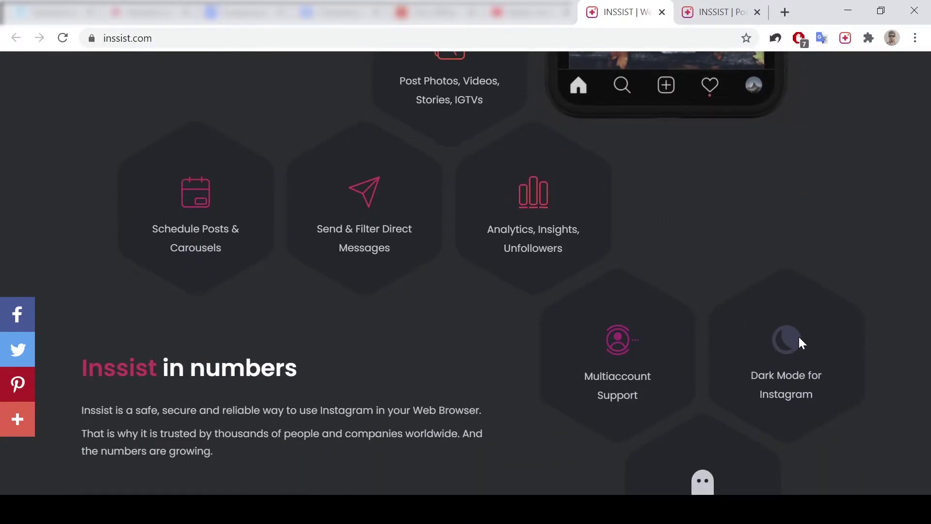
pyautogui.scroll(-3, 523, 291)
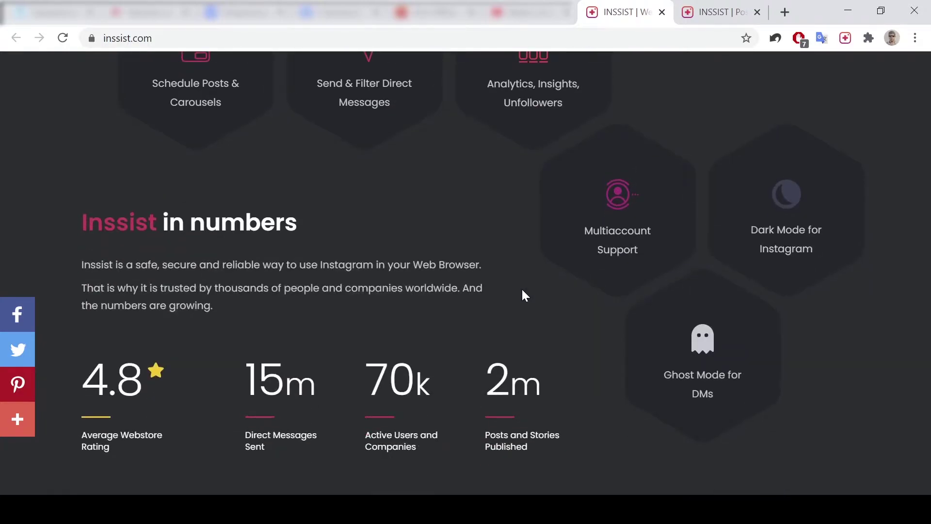
pyautogui.scroll(-12, 522, 290)
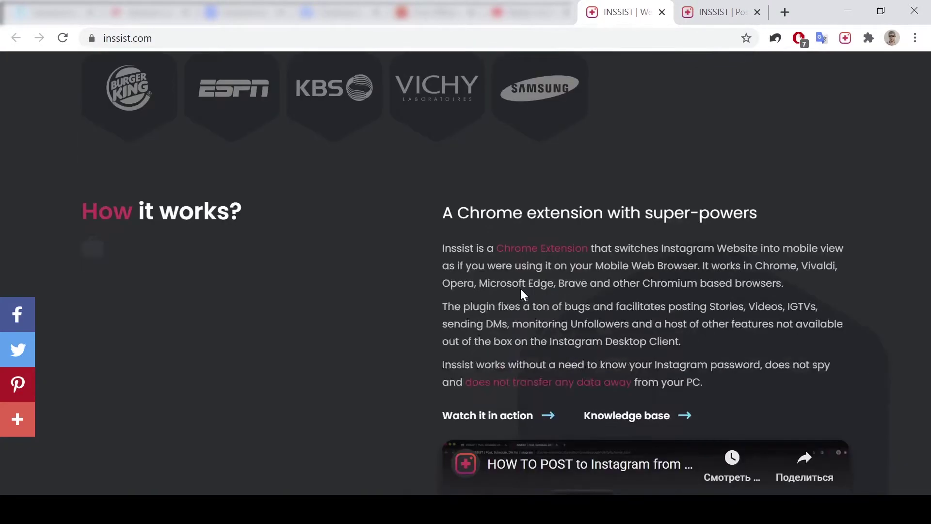
pyautogui.scroll(-12, 522, 292)
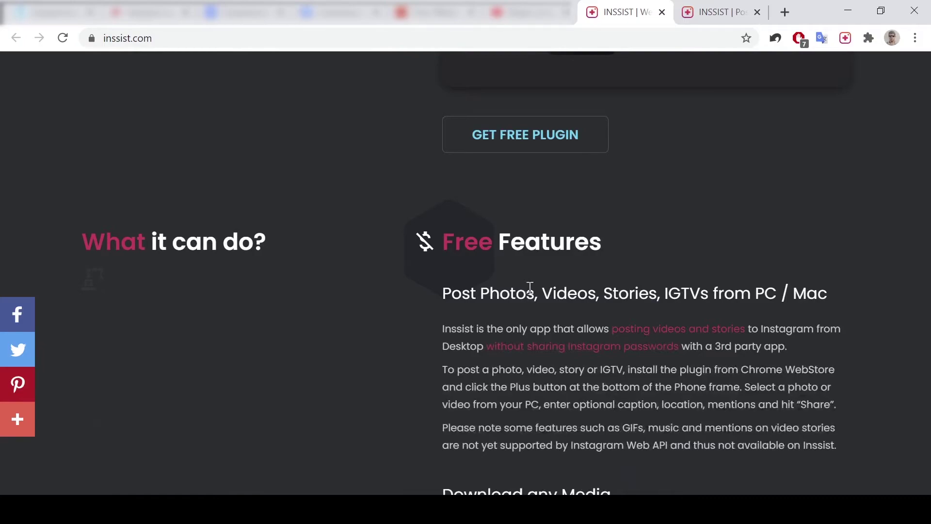
pyautogui.scroll(-2, 530, 287)
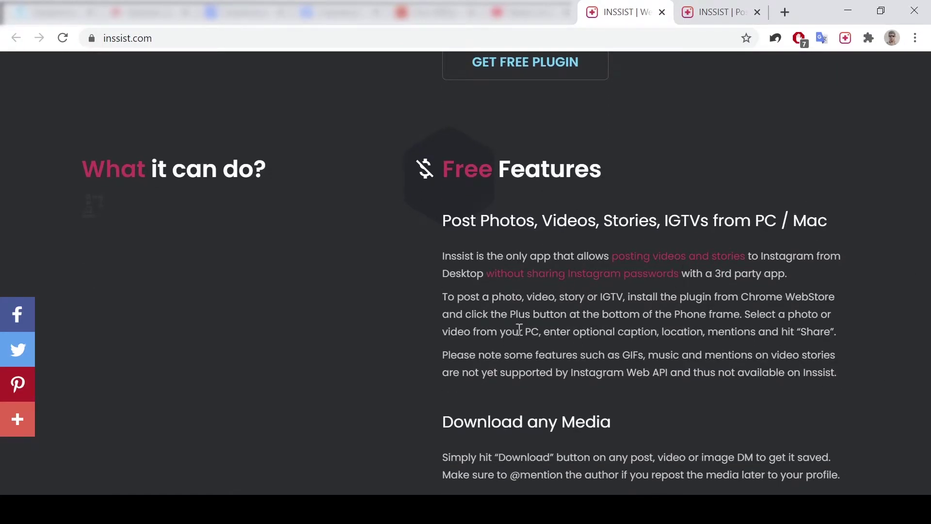
pyautogui.scroll(-2, 522, 311)
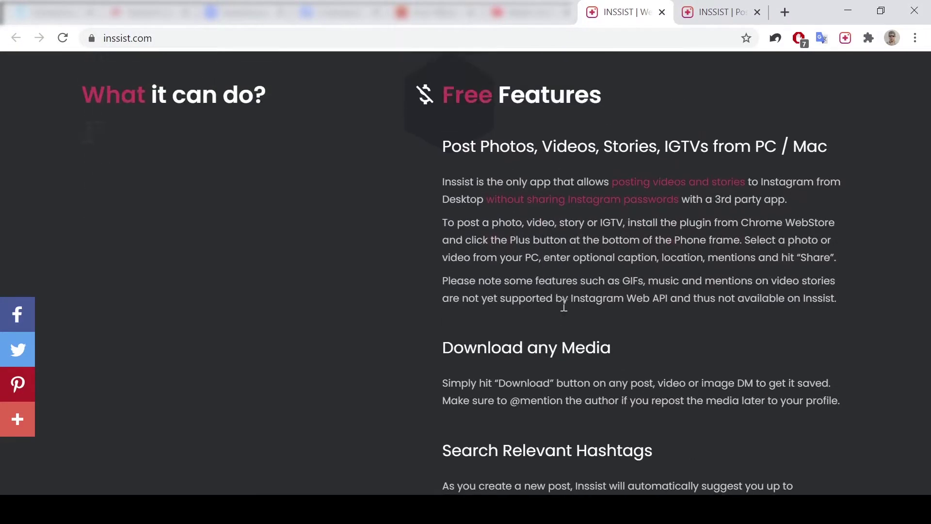
pyautogui.scroll(-2, 564, 306)
pyautogui.scroll(-2, 702, 330)
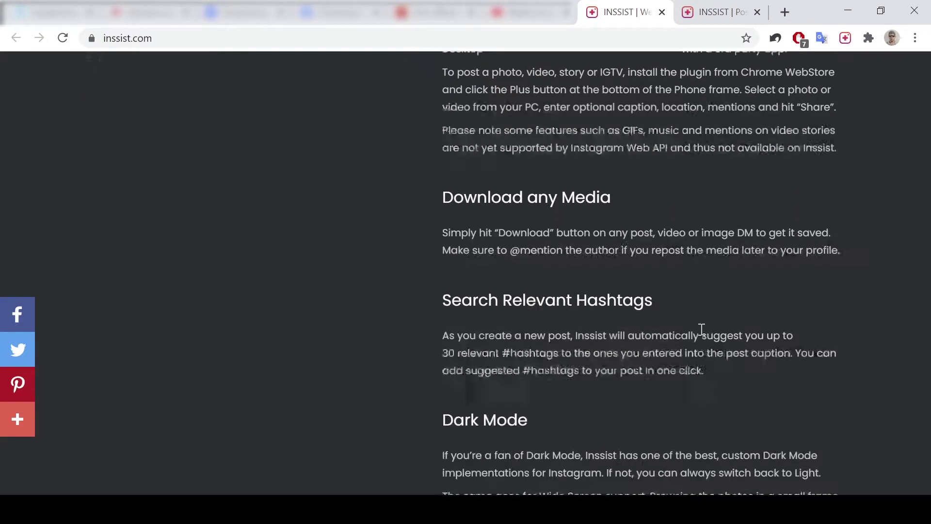
pyautogui.scroll(-3, 702, 329)
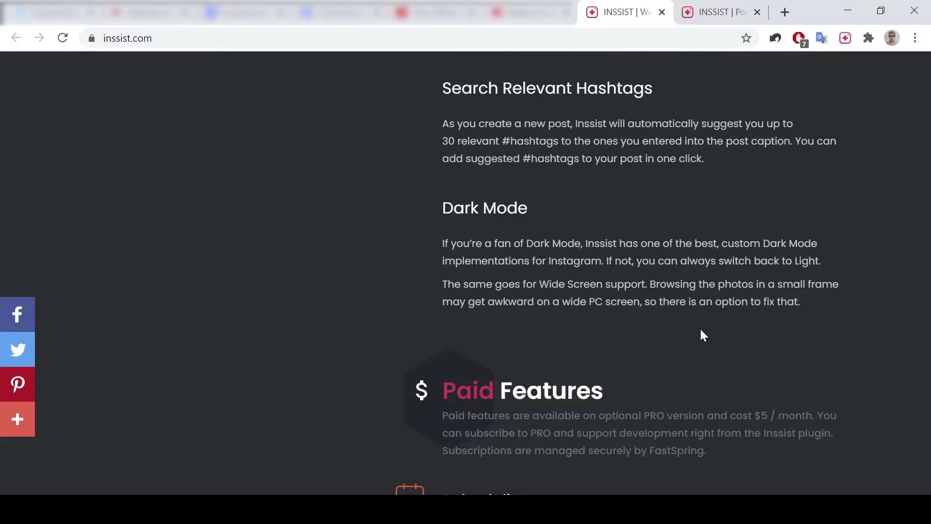
pyautogui.scroll(-3, 701, 330)
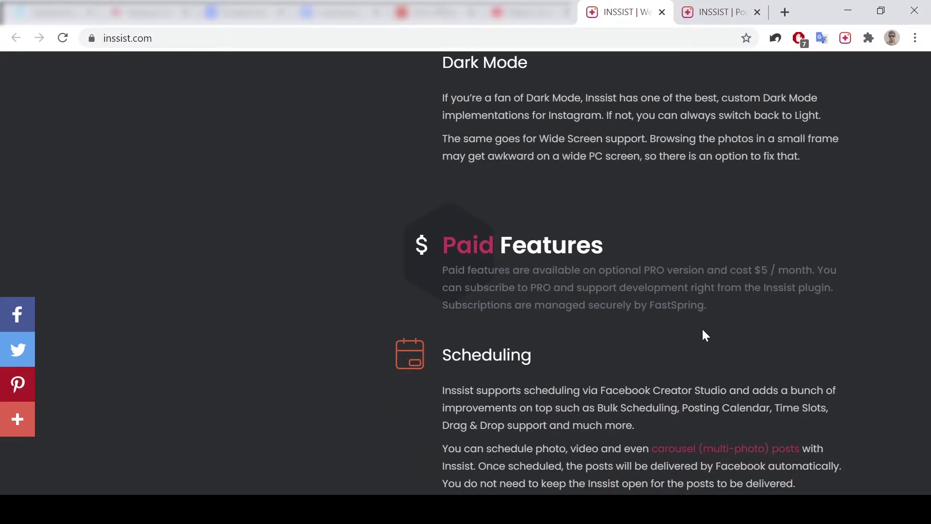
pyautogui.scroll(-3, 659, 328)
pyautogui.scroll(-2, 655, 330)
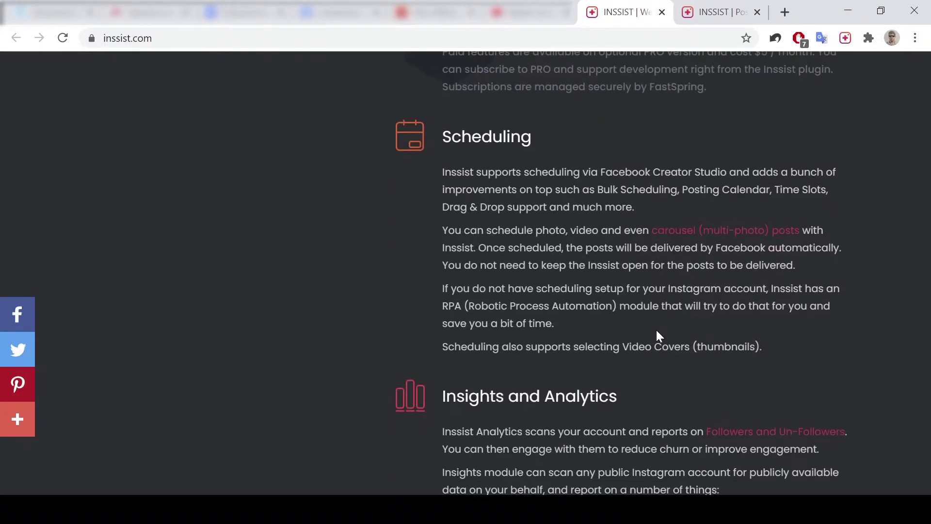
pyautogui.scroll(-6, 656, 334)
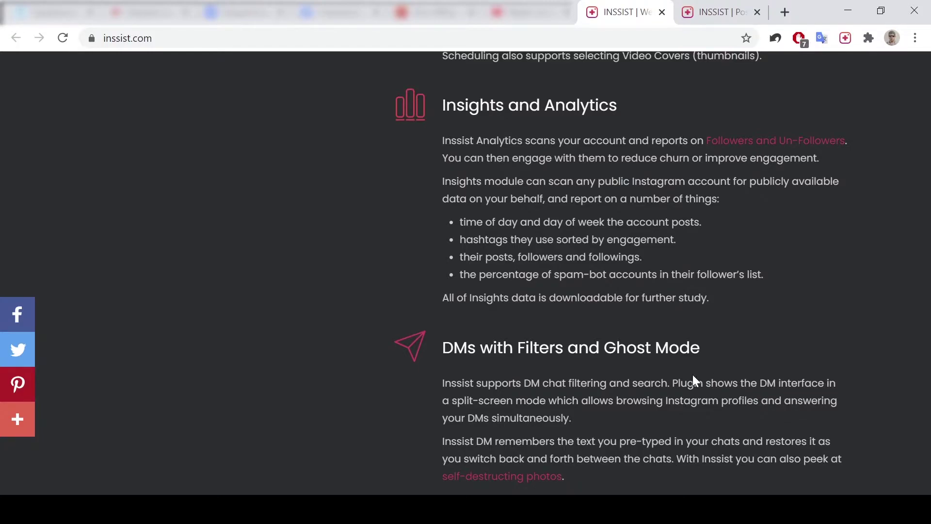
pyautogui.scroll(6, 692, 374)
pyautogui.scroll(12, 692, 380)
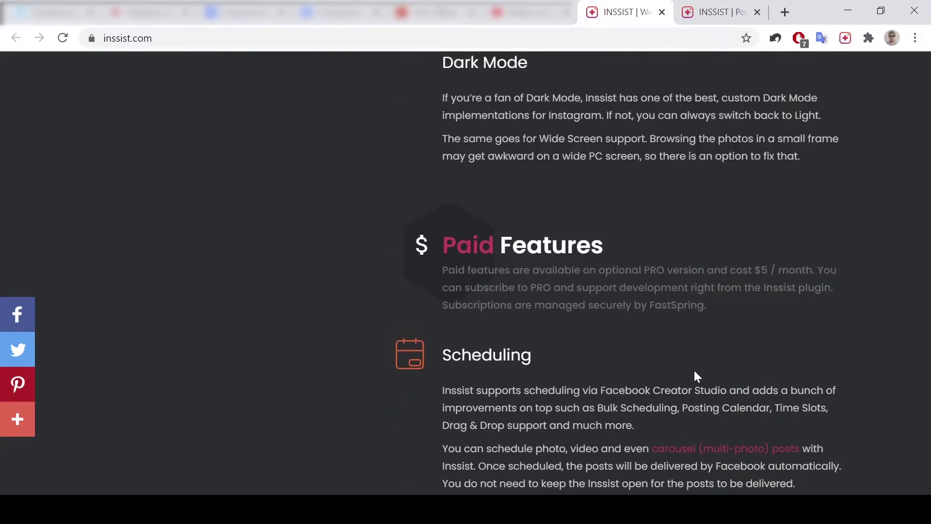
pyautogui.scroll(8, 696, 371)
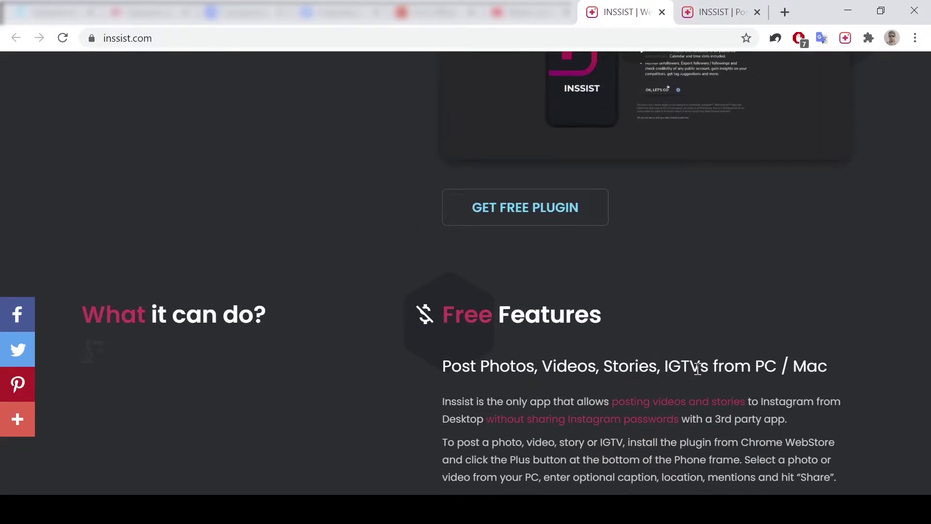
pyautogui.scroll(-20, 688, 361)
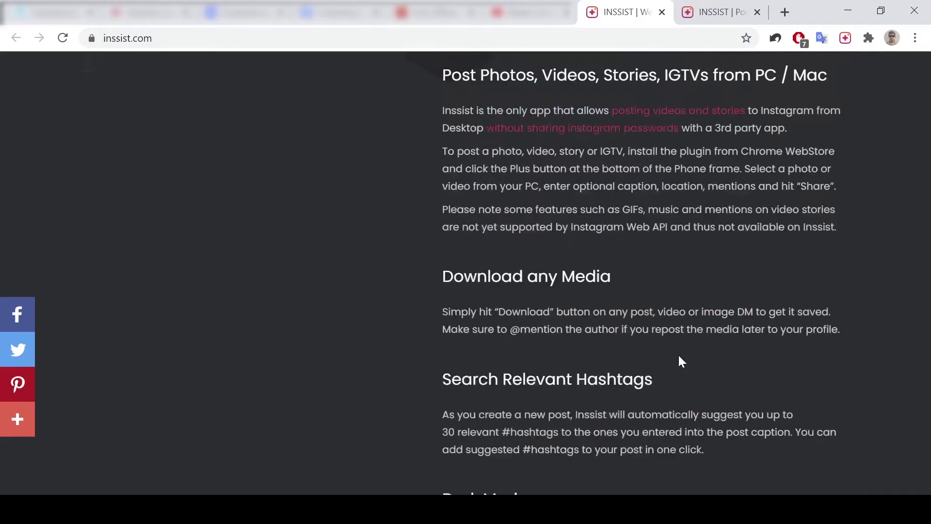
pyautogui.scroll(-10, 680, 352)
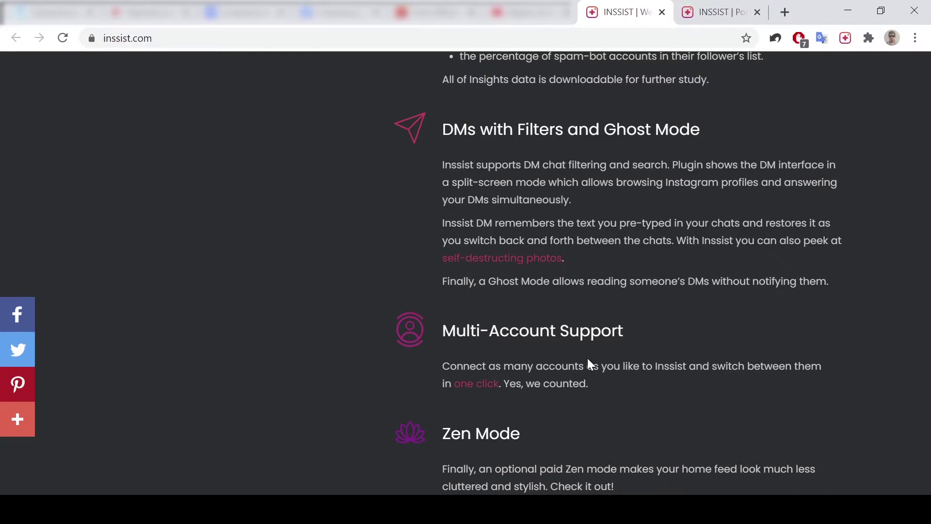
pyautogui.scroll(-2, 606, 363)
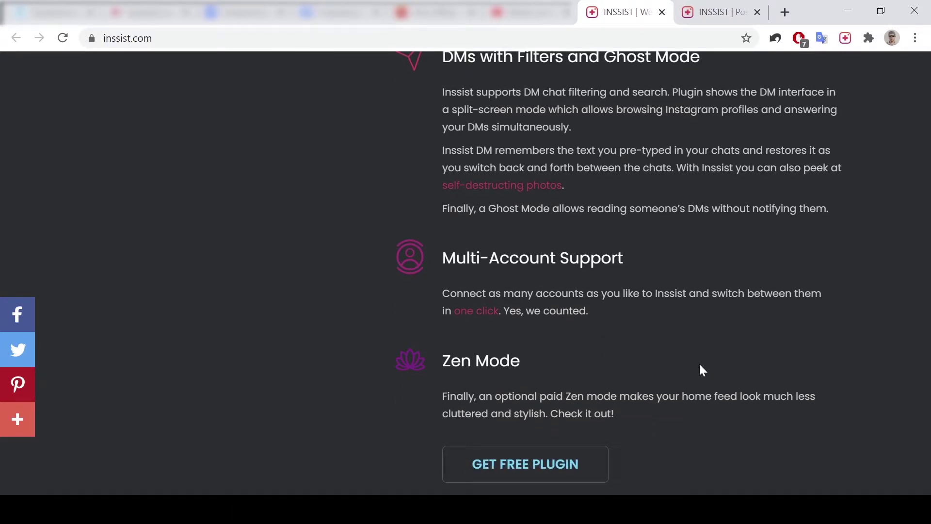
pyautogui.scroll(-15, 699, 362)
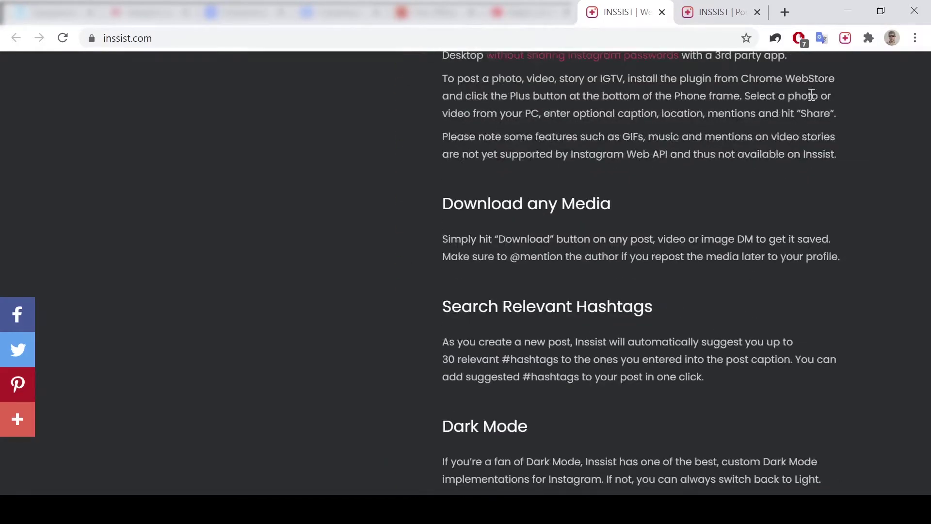
pyautogui.scroll(15, 560, 233)
pyautogui.scroll(20, 522, 245)
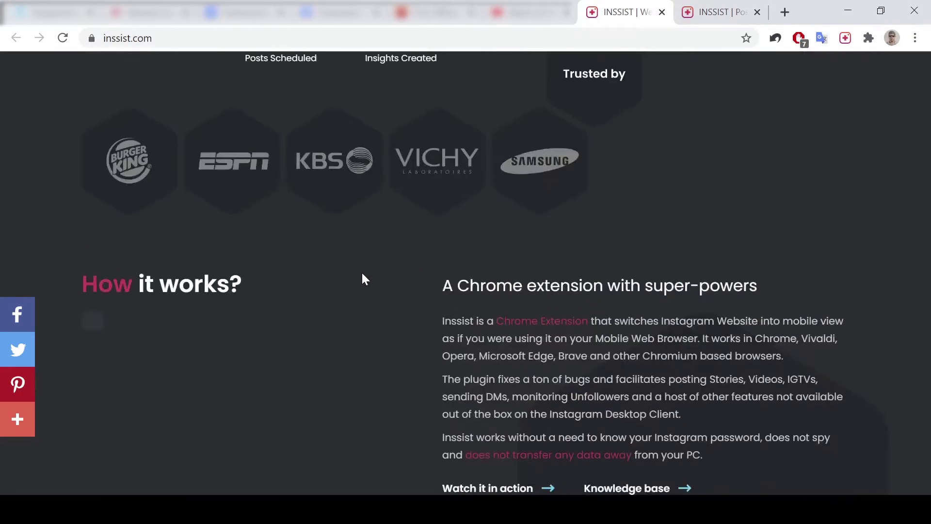
pyautogui.scroll(1, 276, 291)
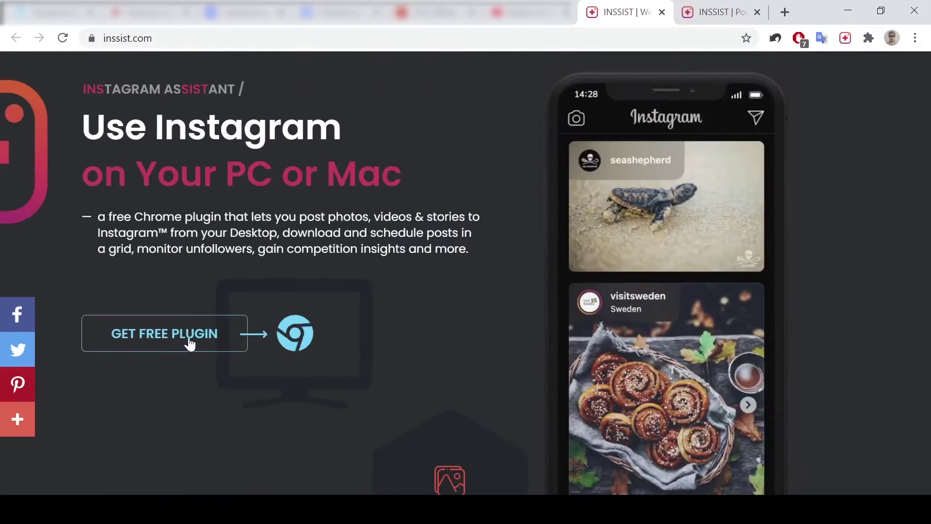
# - Go to the Inssist plugin's Chrome Web Store listing through GET FREE PLUGIN
pyautogui.click(160, 342)
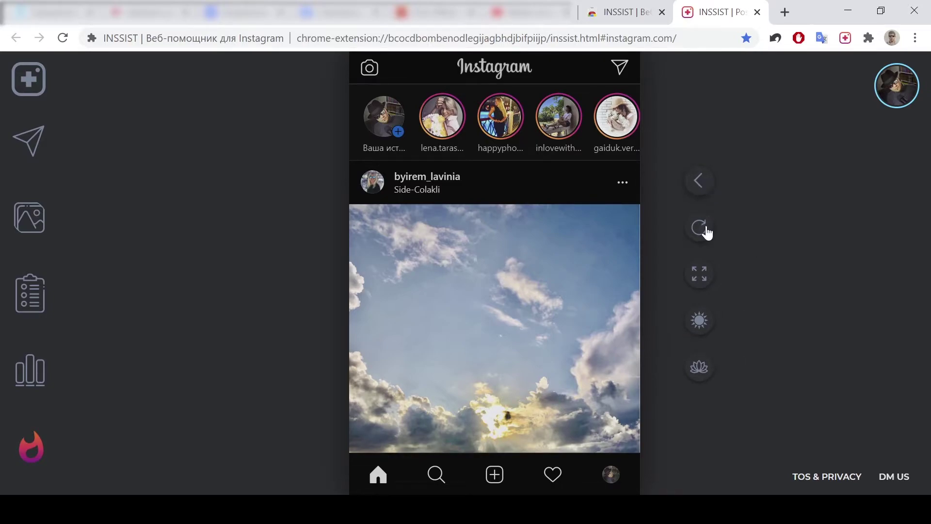
pyautogui.click(707, 276)
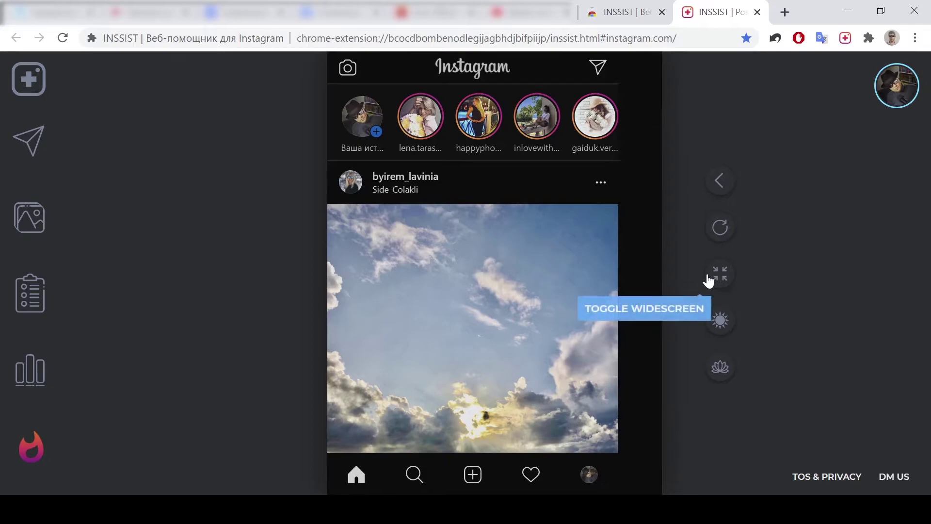
pyautogui.scroll(-6, 630, 272)
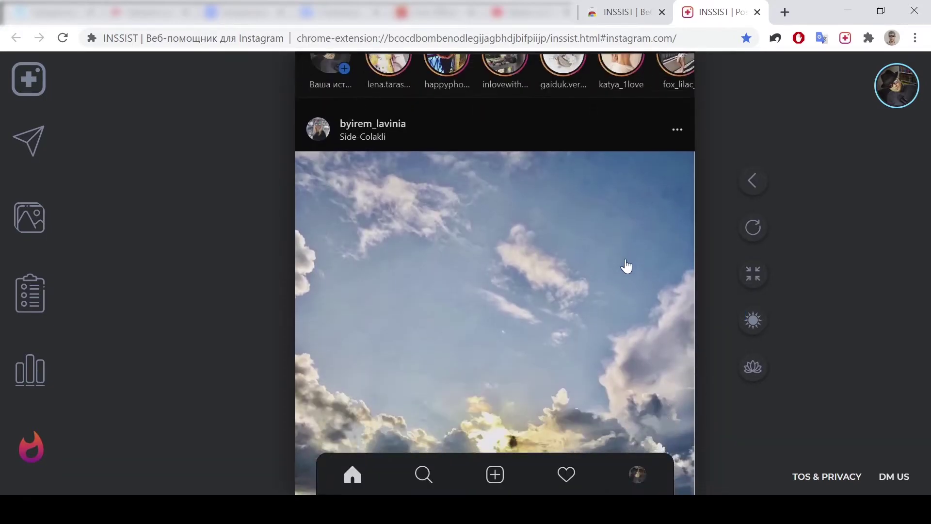
pyautogui.scroll(3, 626, 259)
pyautogui.scroll(3, 626, 257)
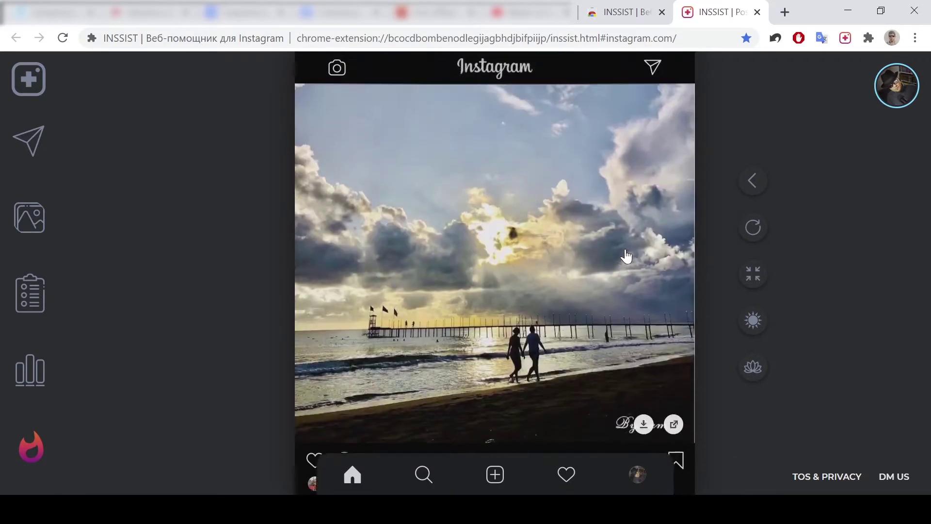
pyautogui.scroll(-3, 626, 256)
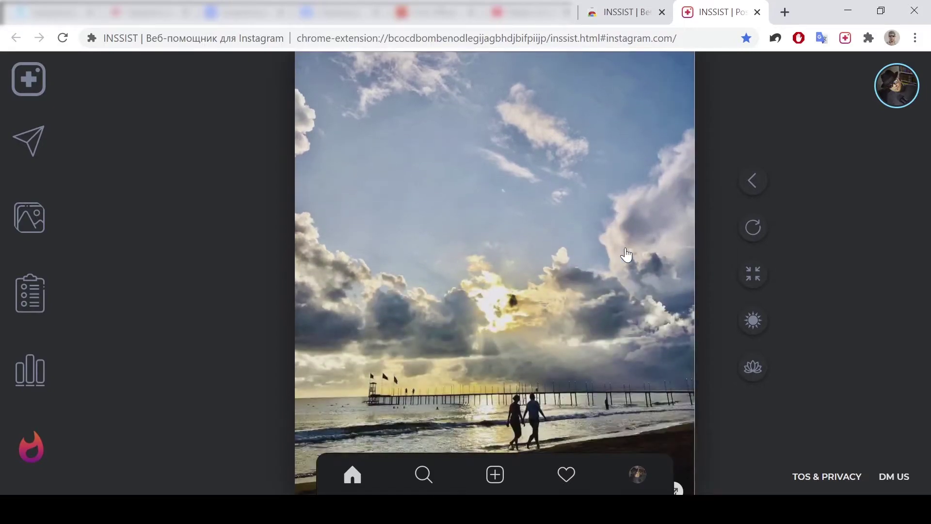
pyautogui.scroll(-2, 626, 254)
pyautogui.scroll(5, 628, 254)
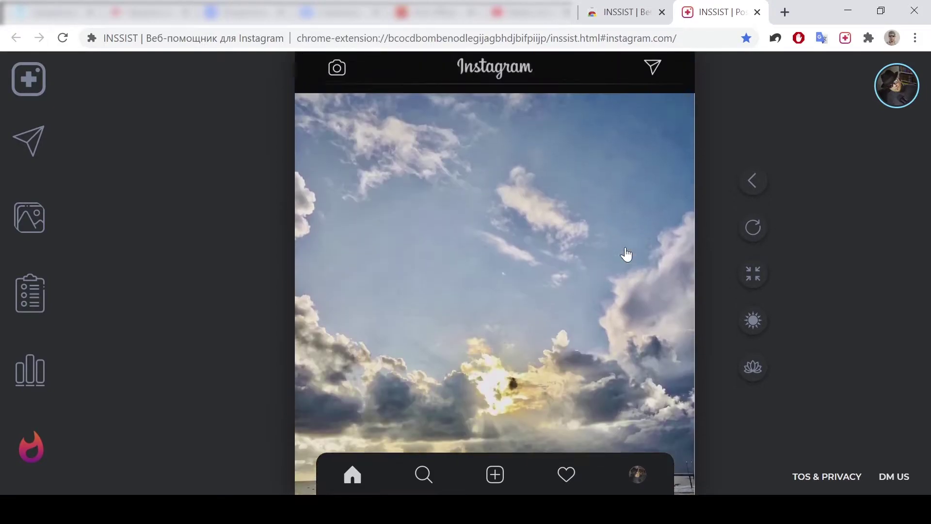
pyautogui.scroll(-15, 644, 253)
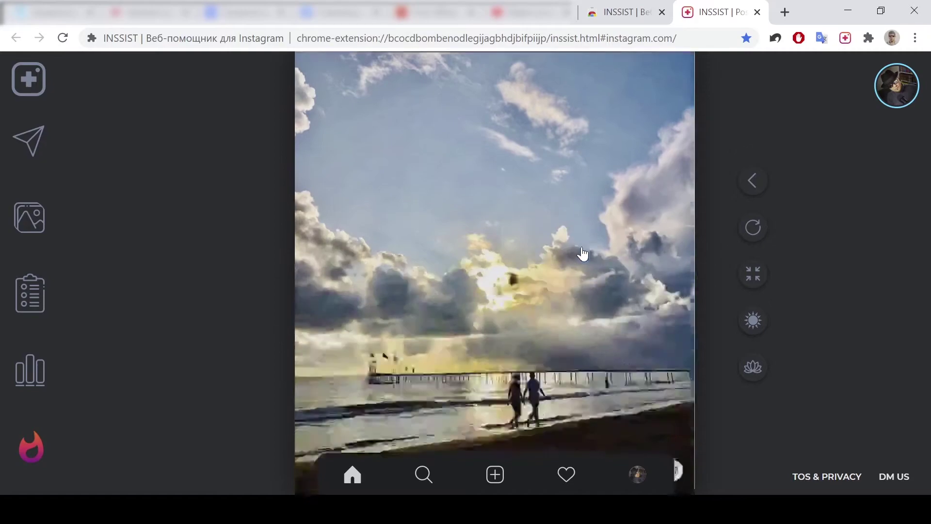
pyautogui.scroll(15, 587, 243)
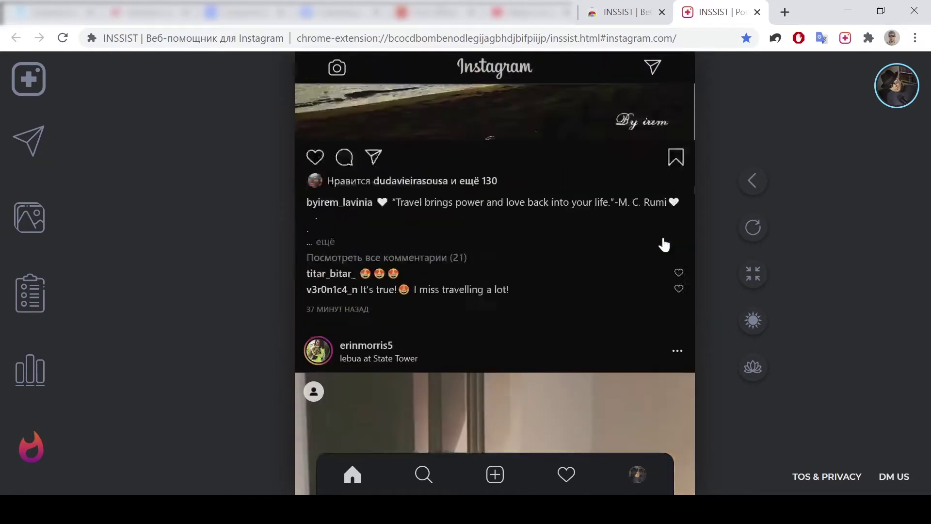
pyautogui.click(752, 275)
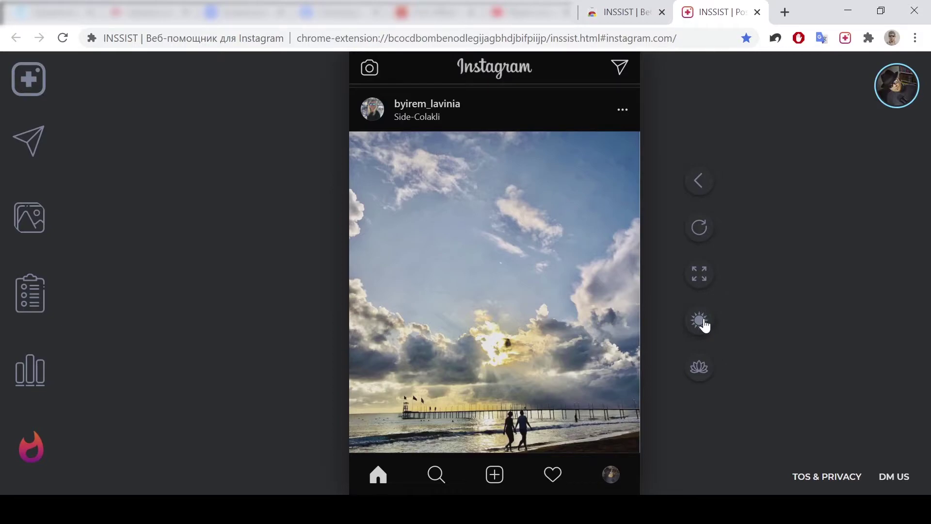
pyautogui.click(703, 322)
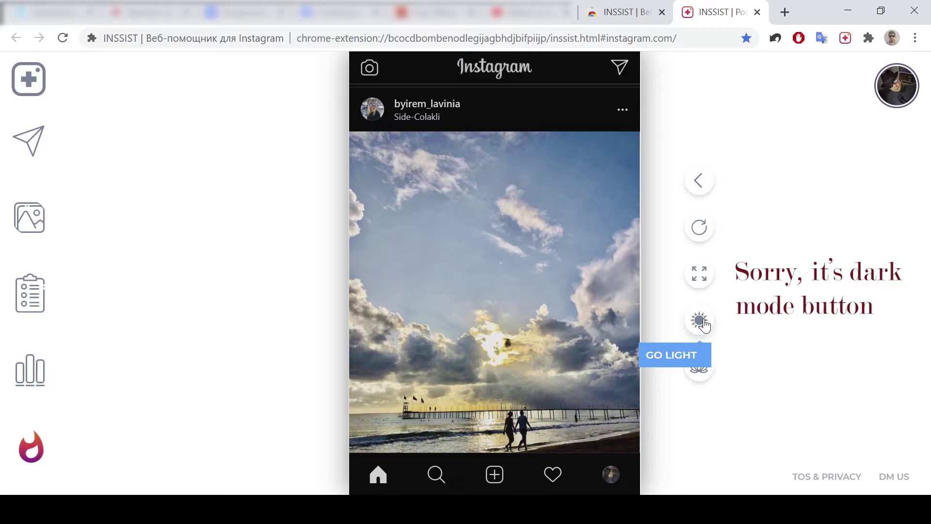
pyautogui.click(703, 322)
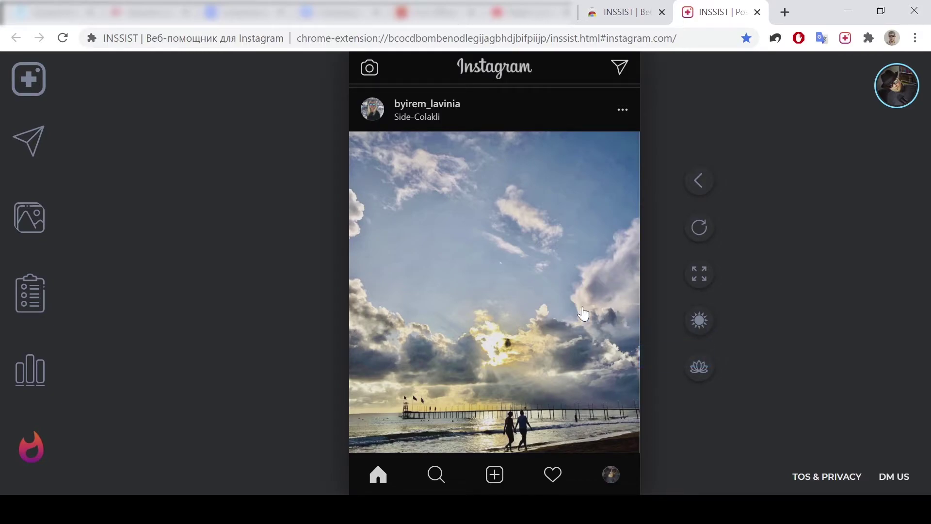
pyautogui.scroll(-1, 572, 308)
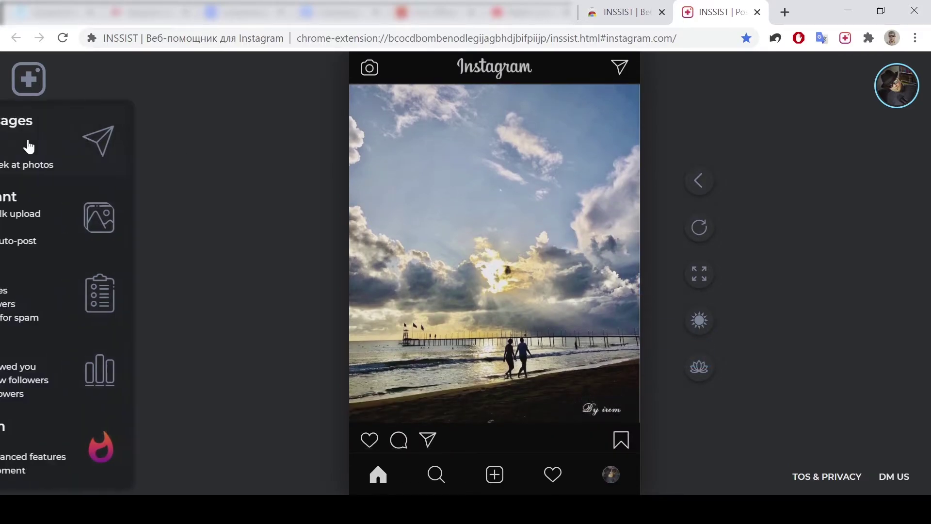
pyautogui.click(43, 142)
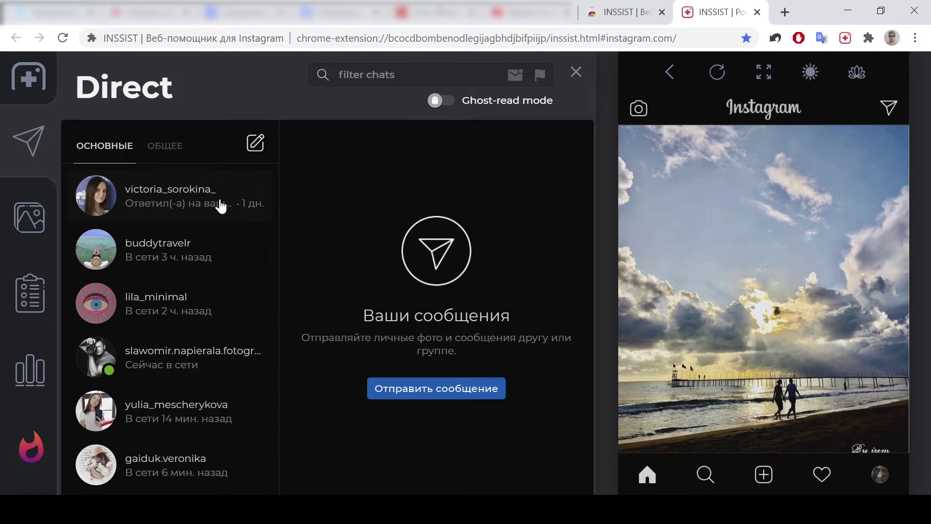
pyautogui.click(29, 223)
# - Toggle the Post Assistant panel and bring up the Insights panel
pyautogui.click(29, 225)
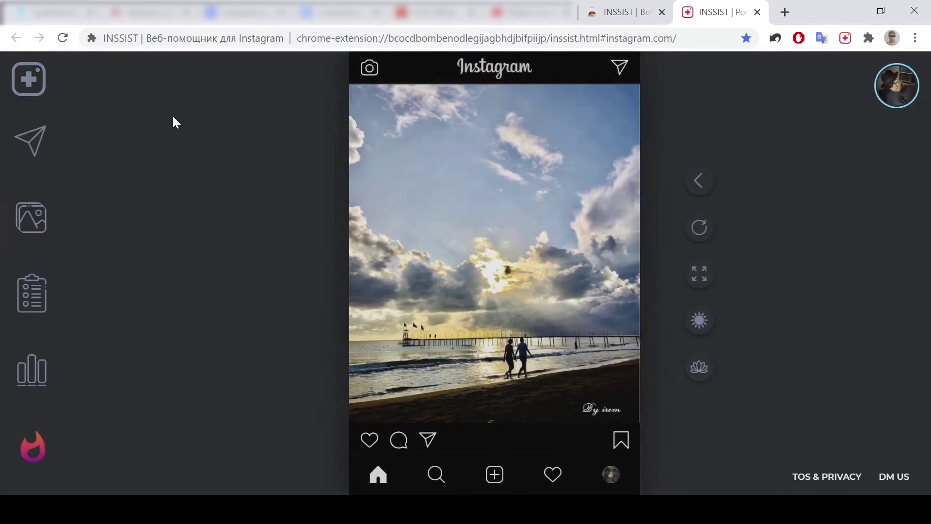
pyautogui.moveTo(14, 228)
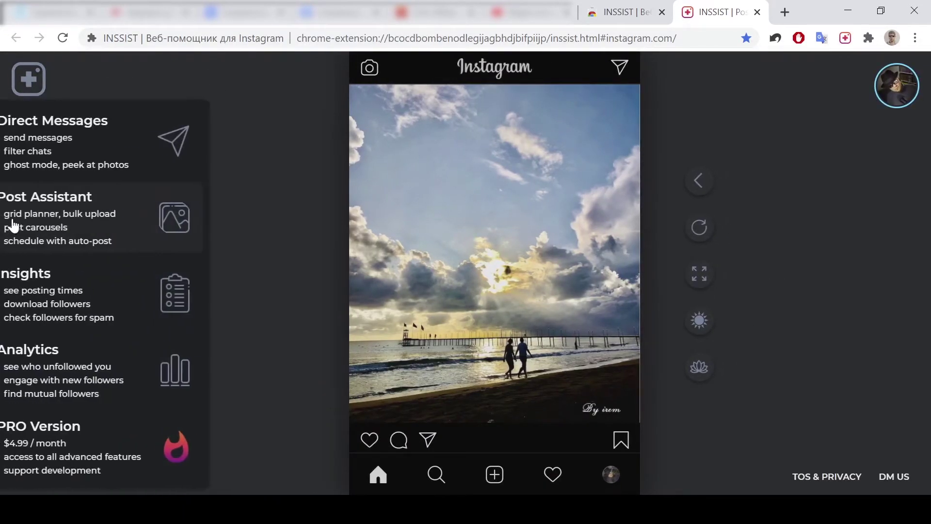
pyautogui.click(64, 249)
pyautogui.click(28, 295)
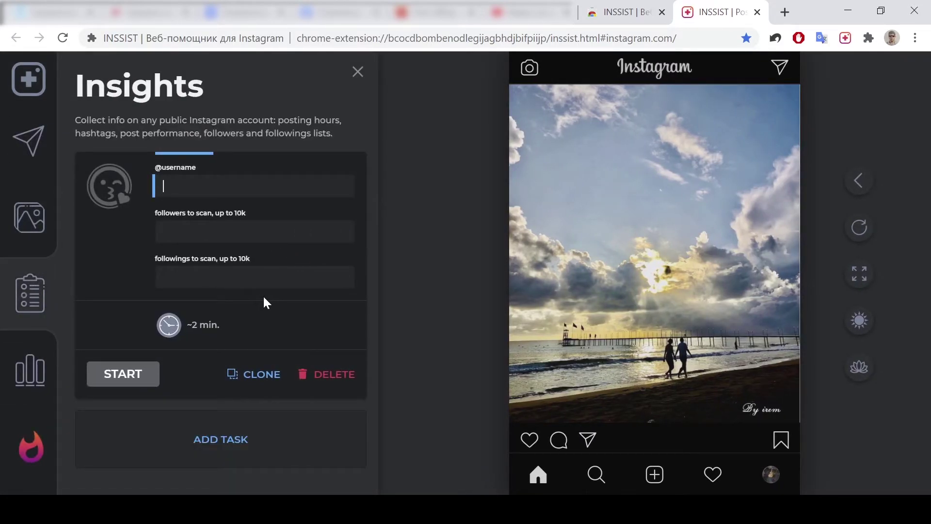
# - Open Analytics and scroll to the New Followers list: 24 new followers, 31 unfollowers
pyautogui.moveTo(258, 225)
pyautogui.click(25, 380)
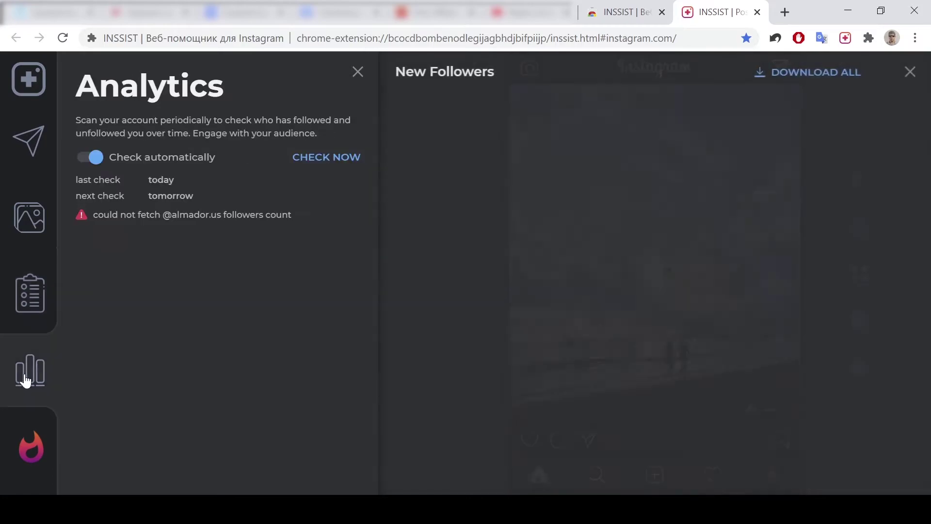
pyautogui.click(26, 379)
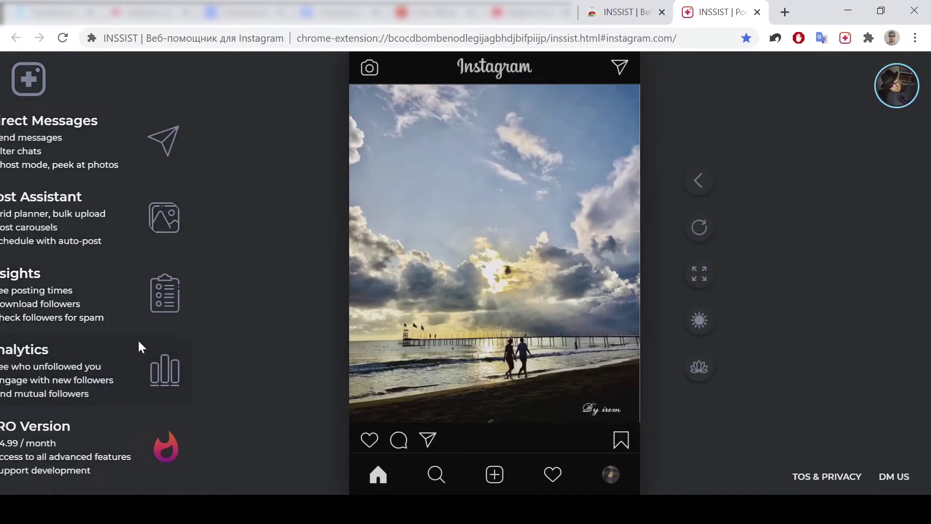
pyautogui.click(50, 374)
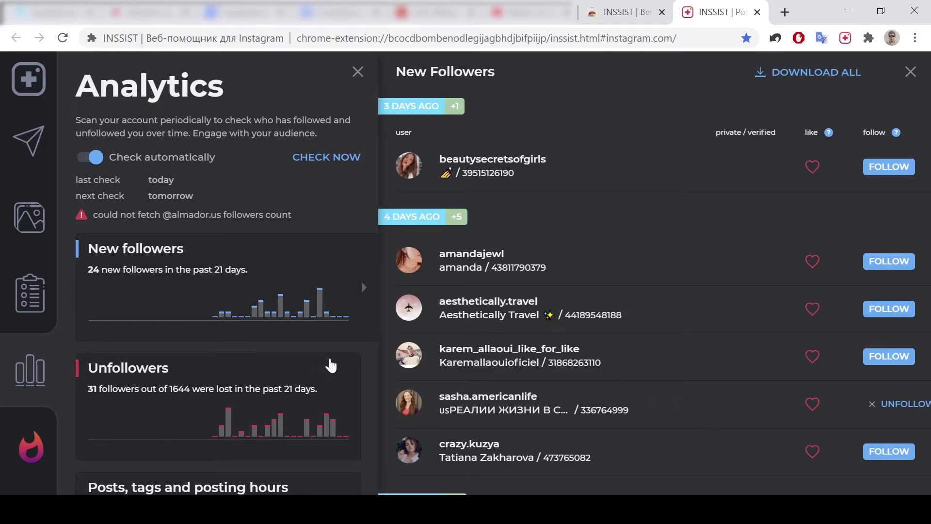
pyautogui.scroll(-1, 306, 380)
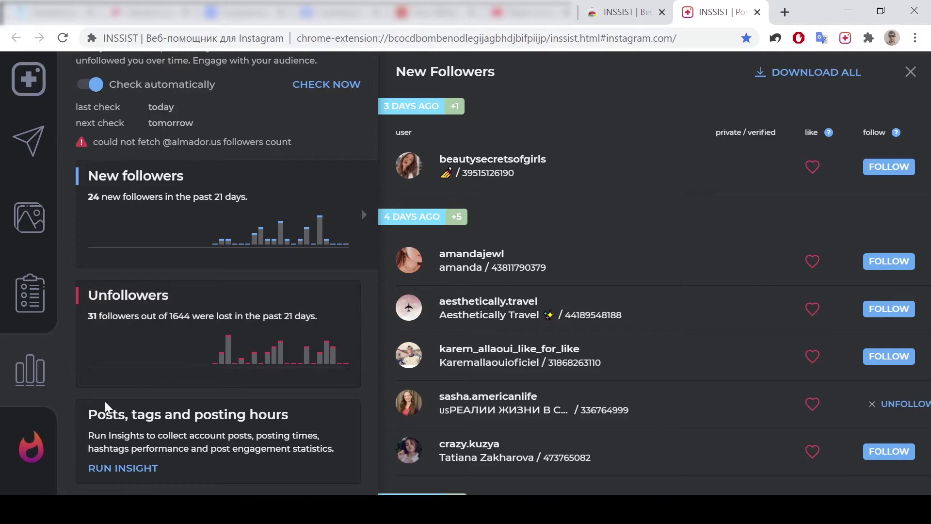
# - Start a new photo post with the arm-wrestling image fitted whole, uncropped
pyautogui.click(38, 87)
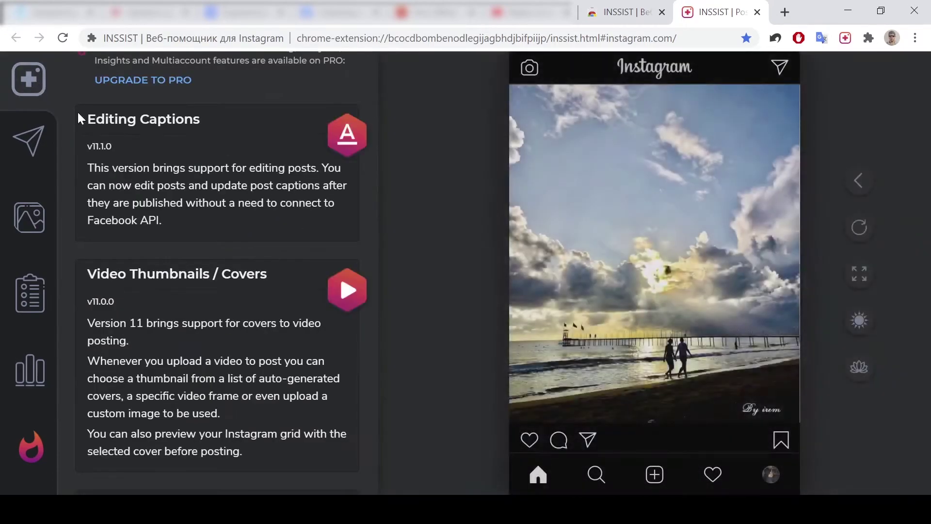
pyautogui.click(655, 477)
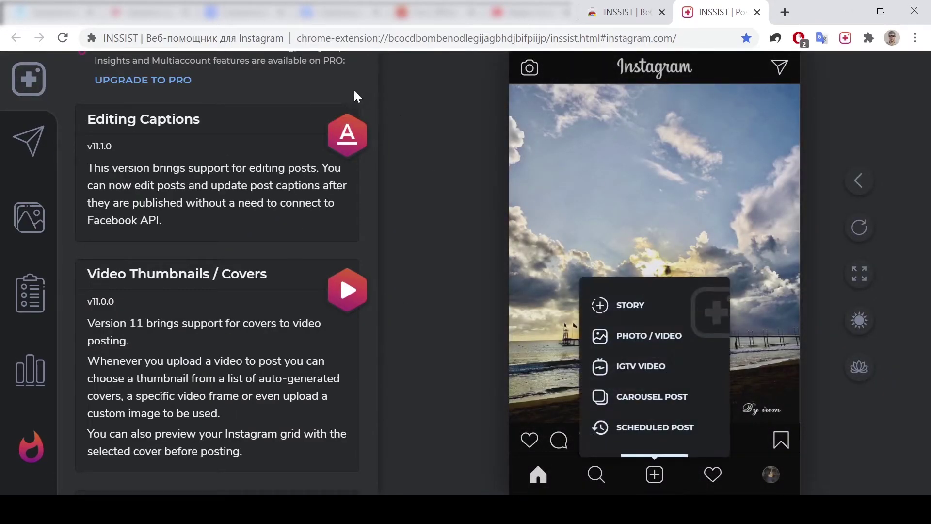
pyautogui.click(644, 335)
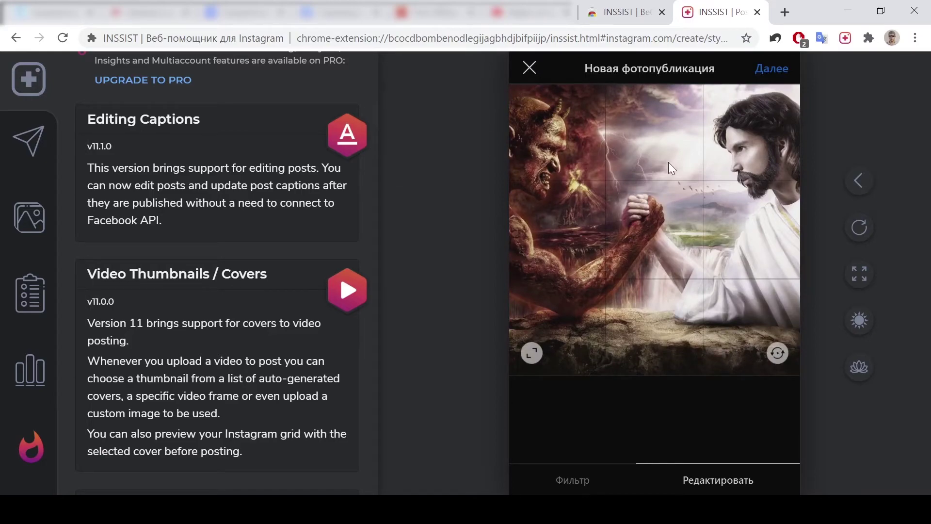
pyautogui.click(530, 356)
pyautogui.click(530, 356)
pyautogui.click(531, 356)
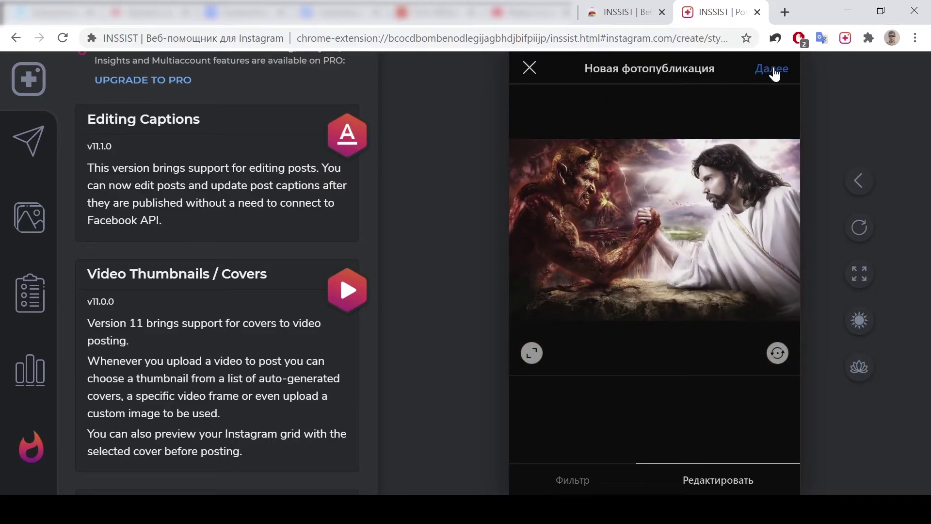
# - Preview the Clarendon and Gingham filters, then keep the photo on Normal
pyautogui.click(567, 480)
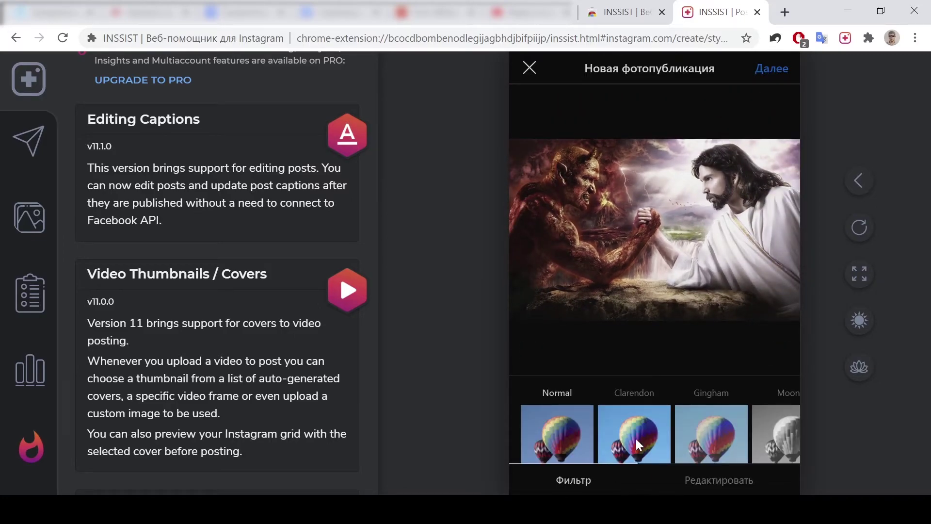
pyautogui.click(660, 424)
pyautogui.click(696, 427)
pyautogui.click(582, 434)
# - Go to the post details and look up relevant hashtags for 'sport'
pyautogui.click(770, 68)
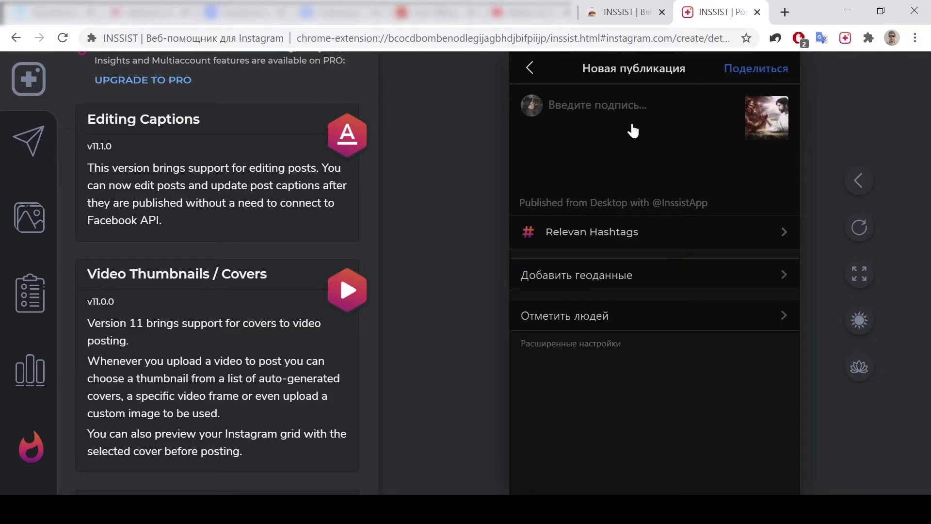
pyautogui.click(617, 129)
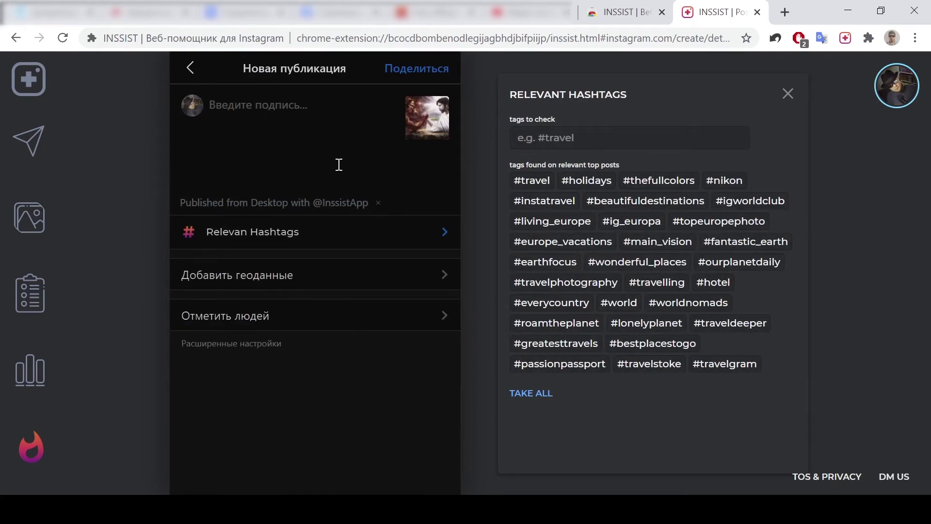
pyautogui.click(557, 138)
pyautogui.write('sport')
pyautogui.press('Return')
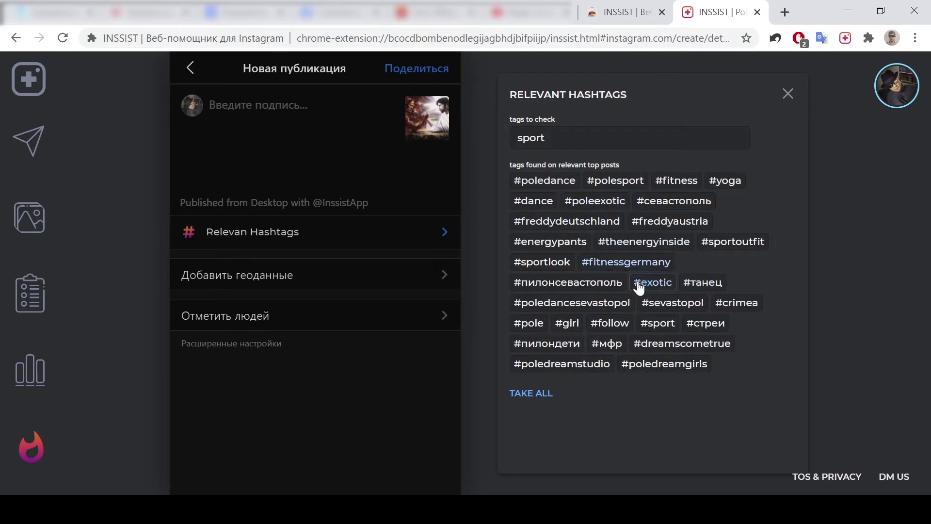
# - Add #sport, #dance, #poleexotic and #севастополь to the caption
pyautogui.click(649, 324)
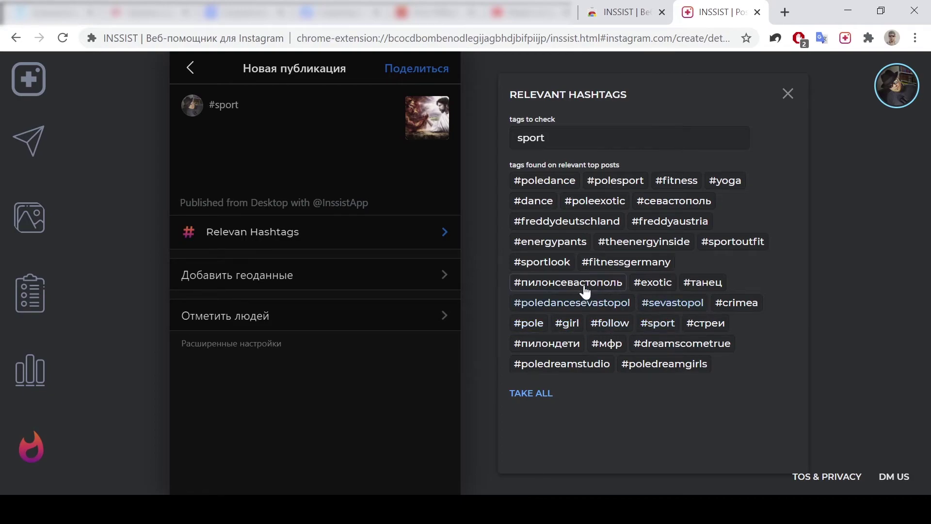
pyautogui.click(534, 202)
pyautogui.click(601, 203)
pyautogui.click(677, 202)
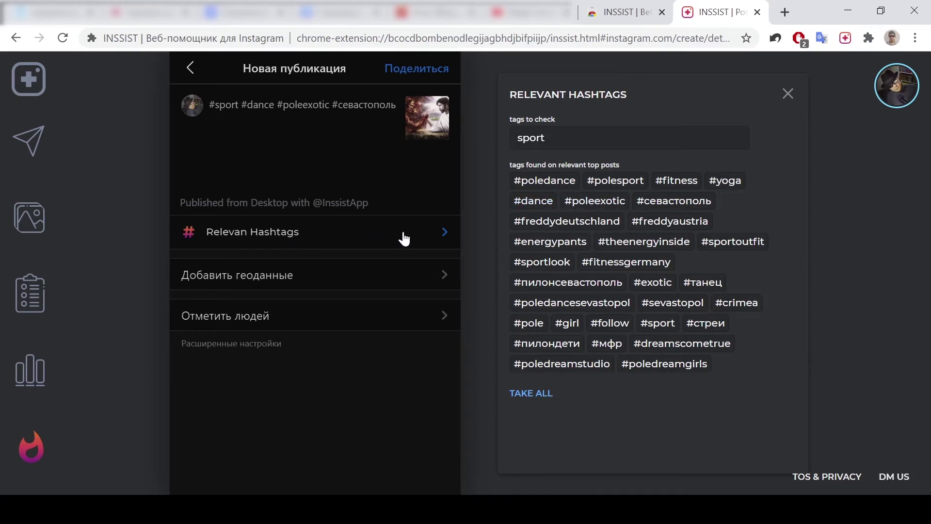
# - Search 'new yor', set New York as the location, then leave the unpublished post
pyautogui.click(284, 273)
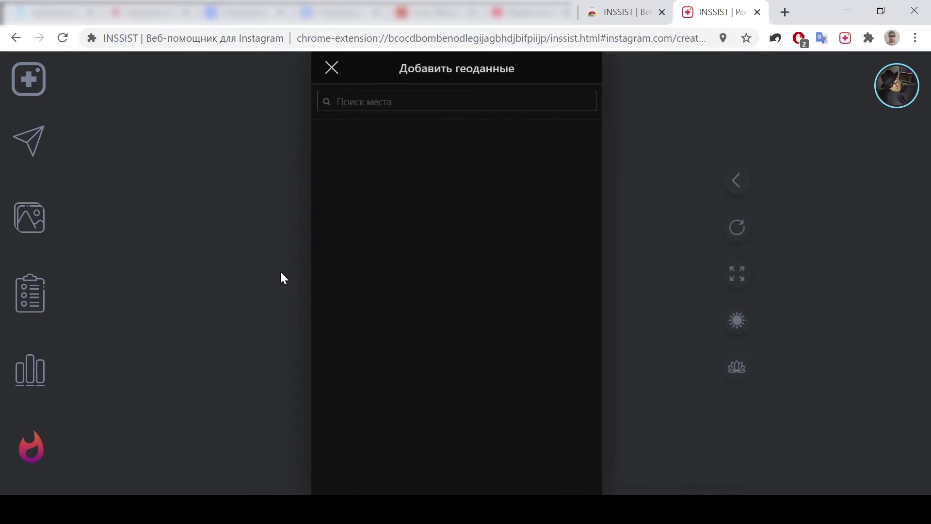
pyautogui.click(425, 102)
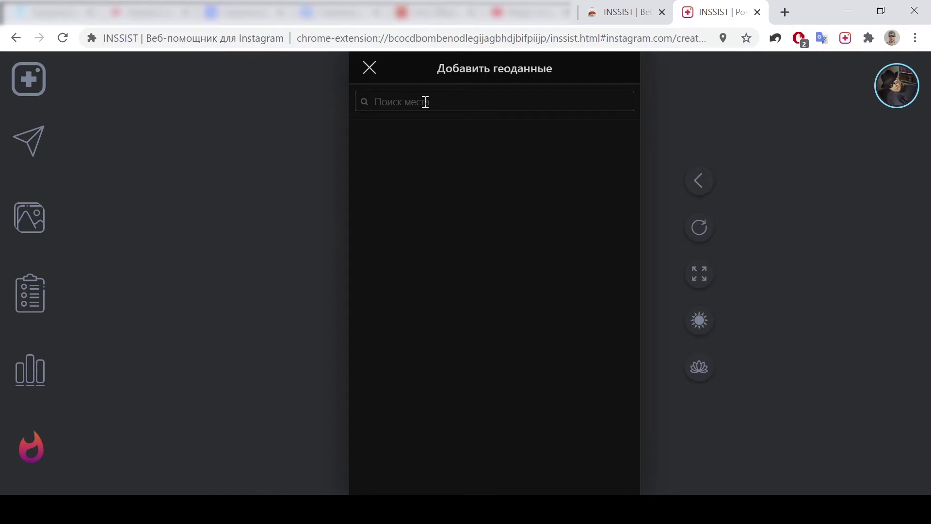
pyautogui.write('new yor')
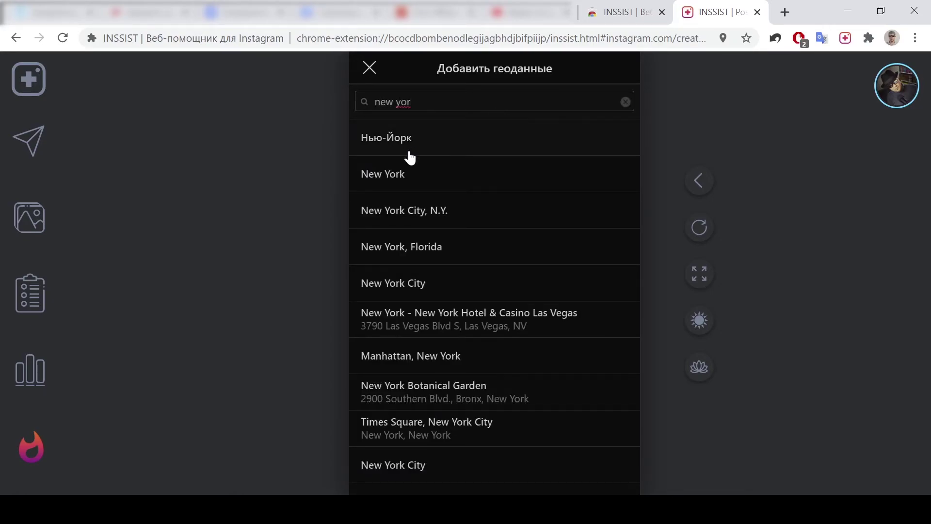
pyautogui.click(394, 176)
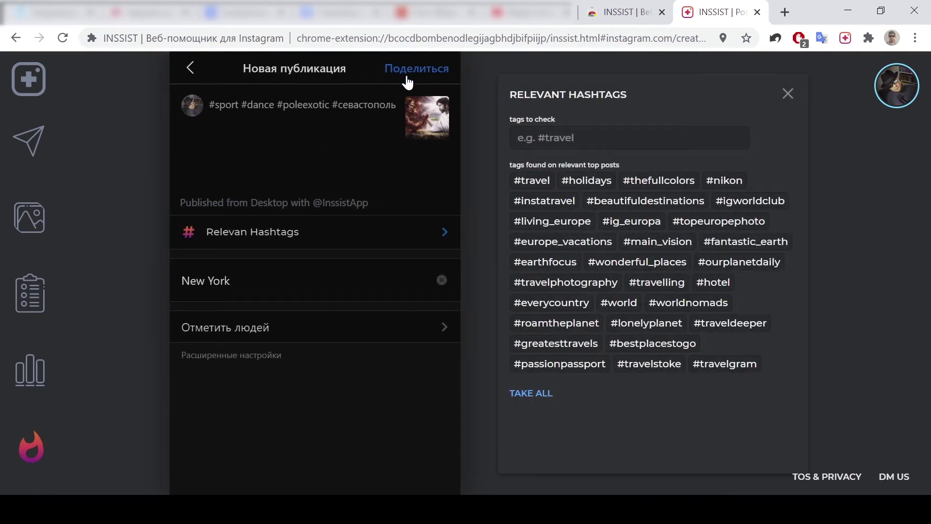
pyautogui.click(191, 71)
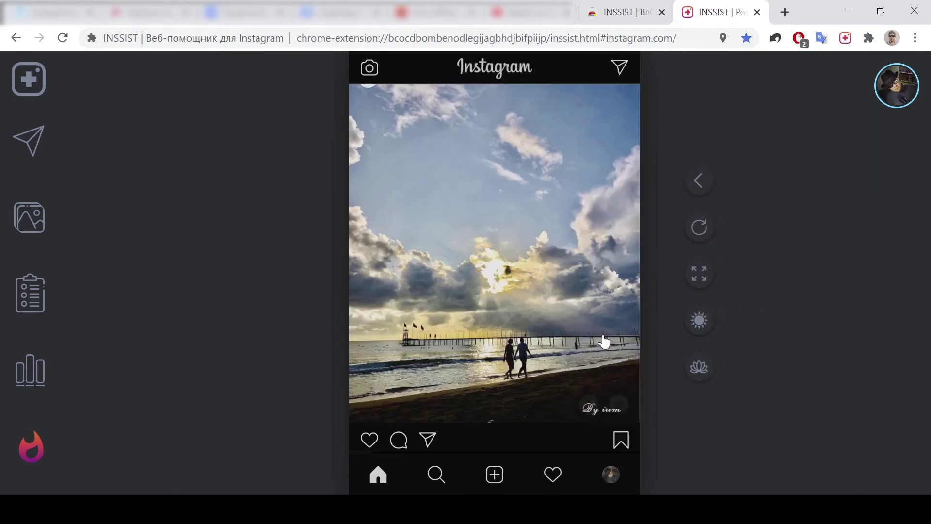
pyautogui.click(494, 474)
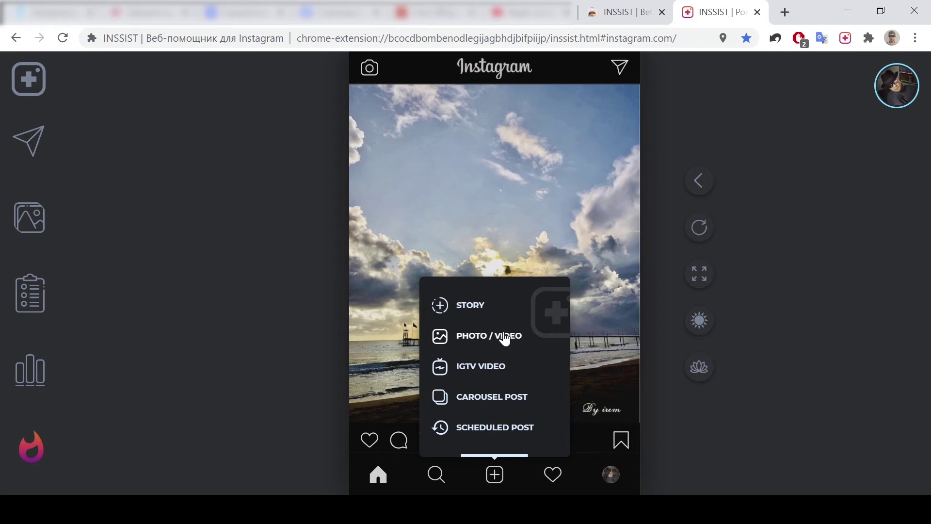
pyautogui.click(471, 306)
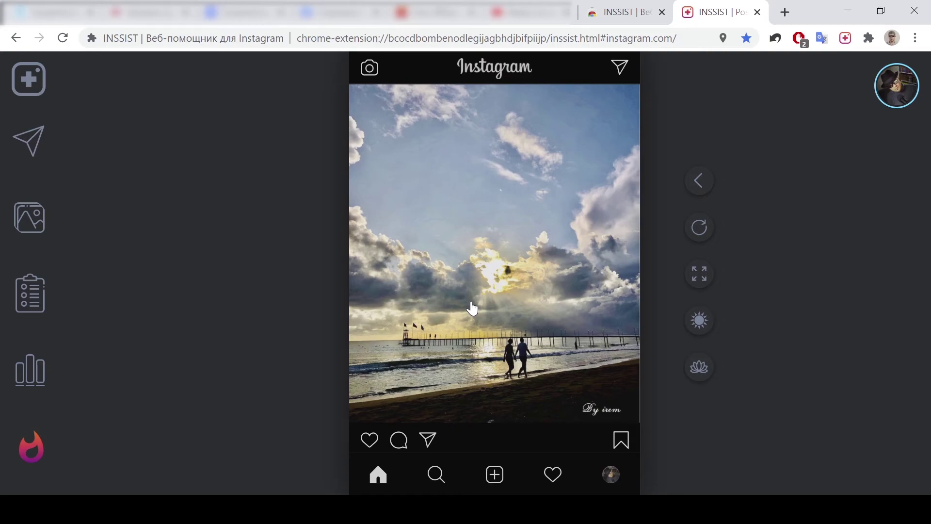
pyautogui.scroll(3, 494, 281)
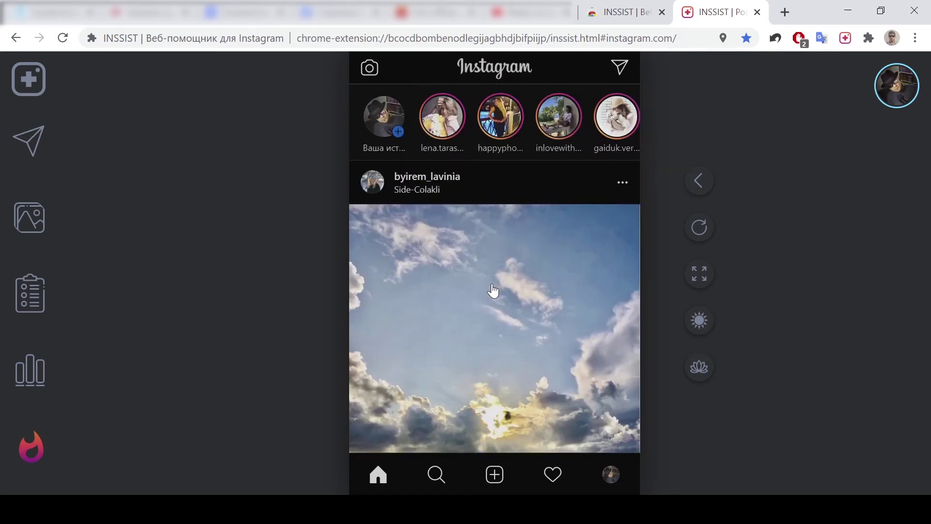
pyautogui.click(495, 477)
pyautogui.click(465, 304)
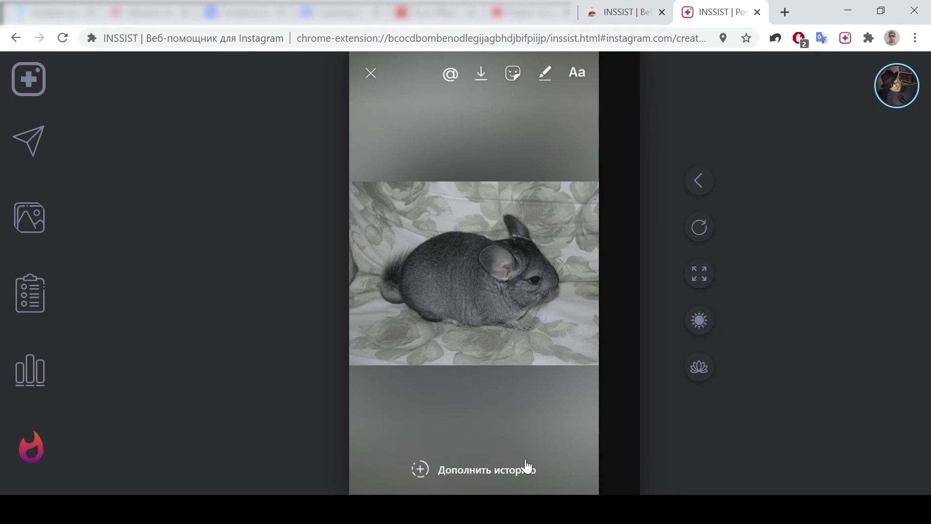
pyautogui.click(371, 74)
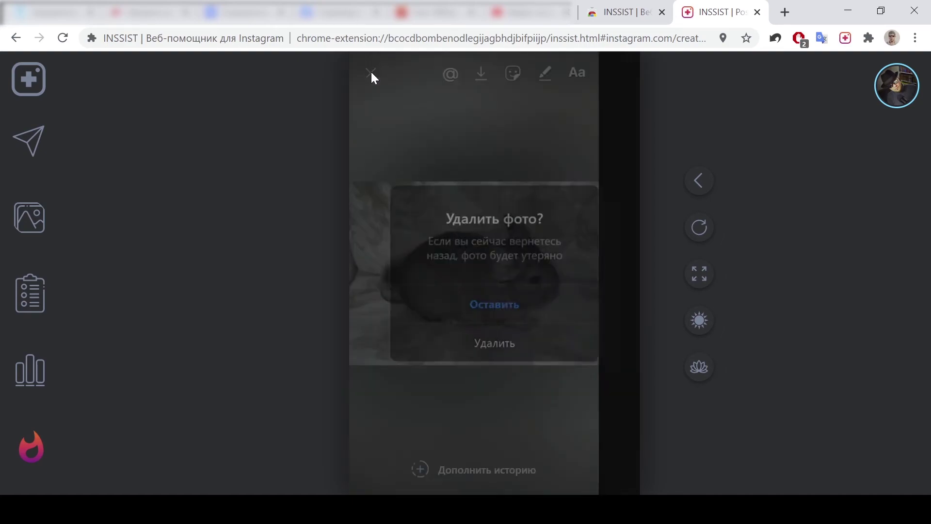
pyautogui.click(499, 335)
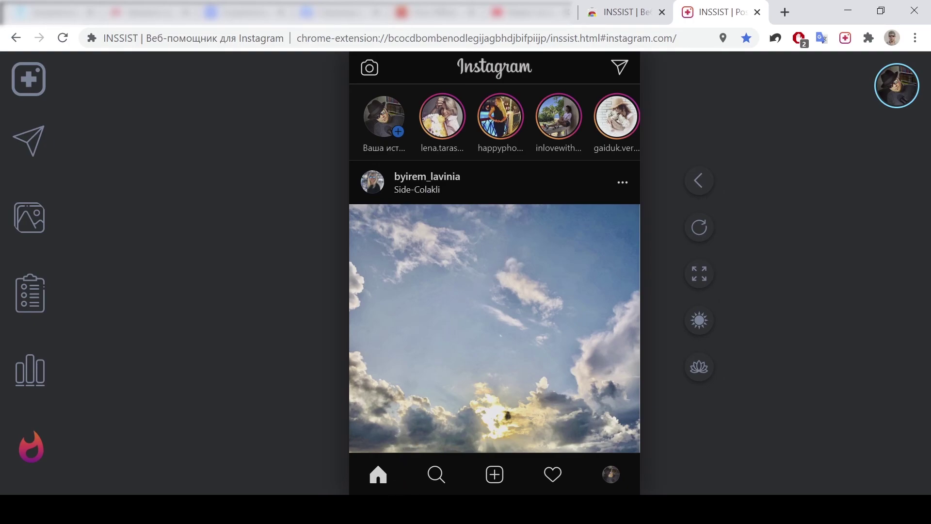
# - Glance at What's New, view the PRO Version pricing, then reopen the What's New changelog
pyautogui.click(344, 361)
pyautogui.click(29, 88)
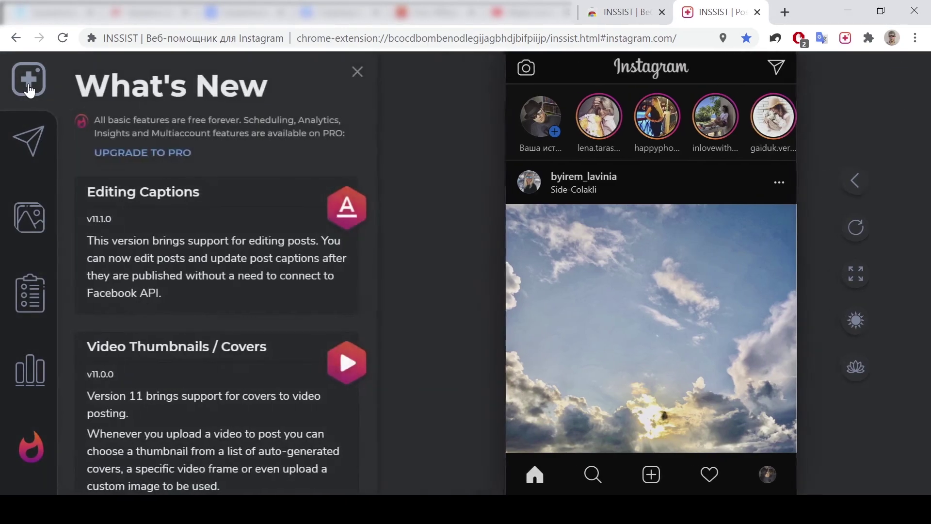
pyautogui.click(357, 73)
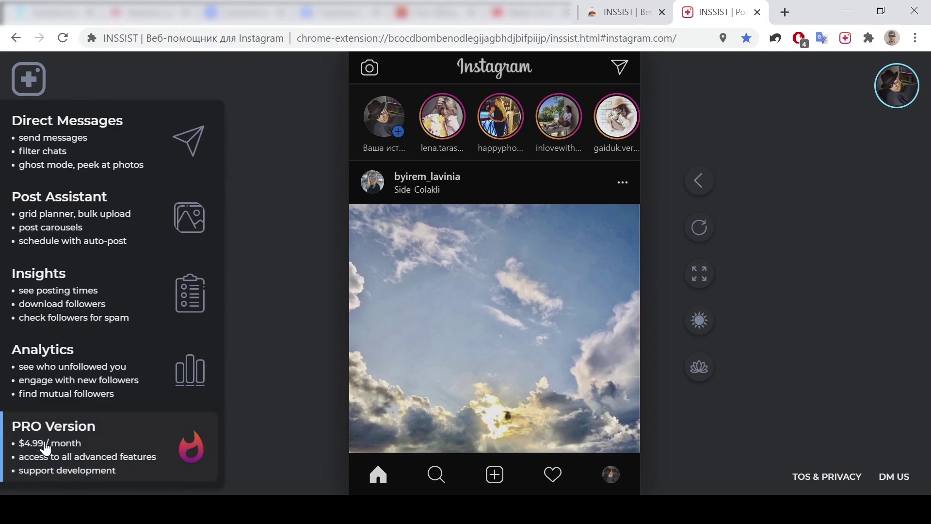
pyautogui.click(43, 443)
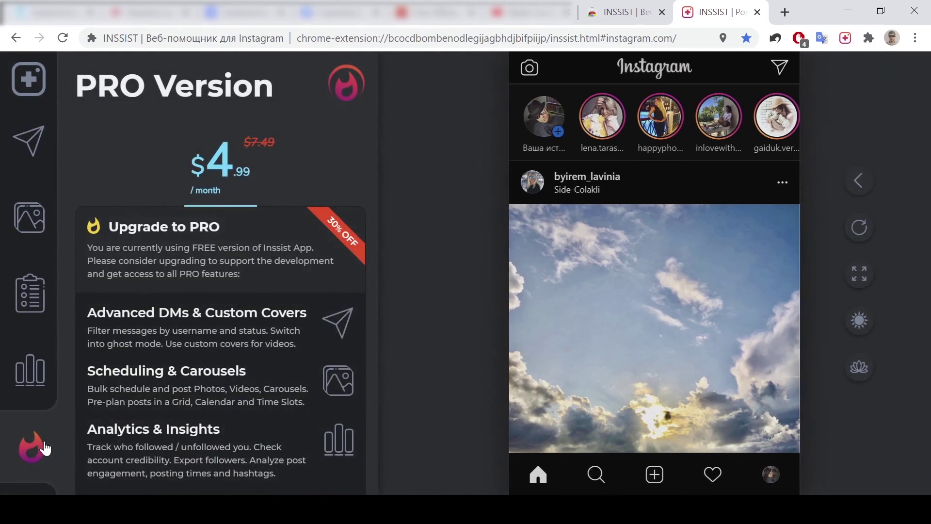
pyautogui.click(26, 86)
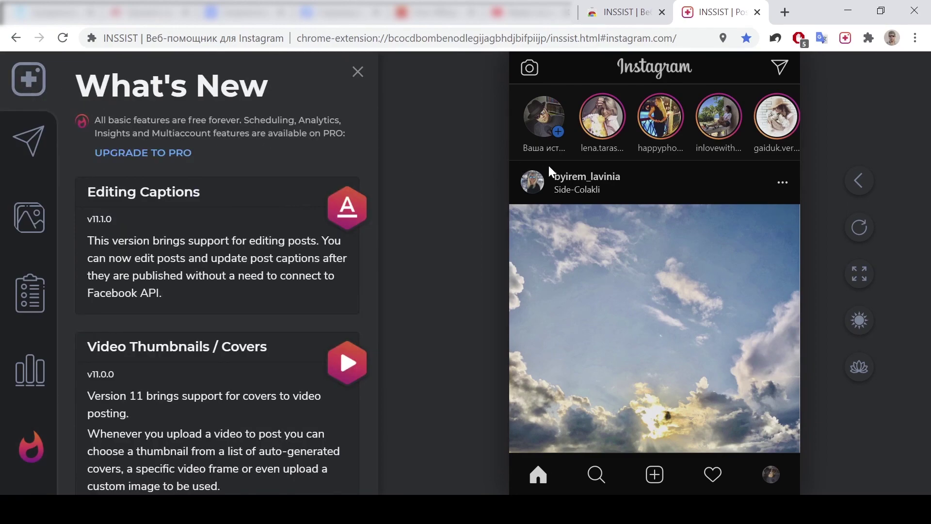